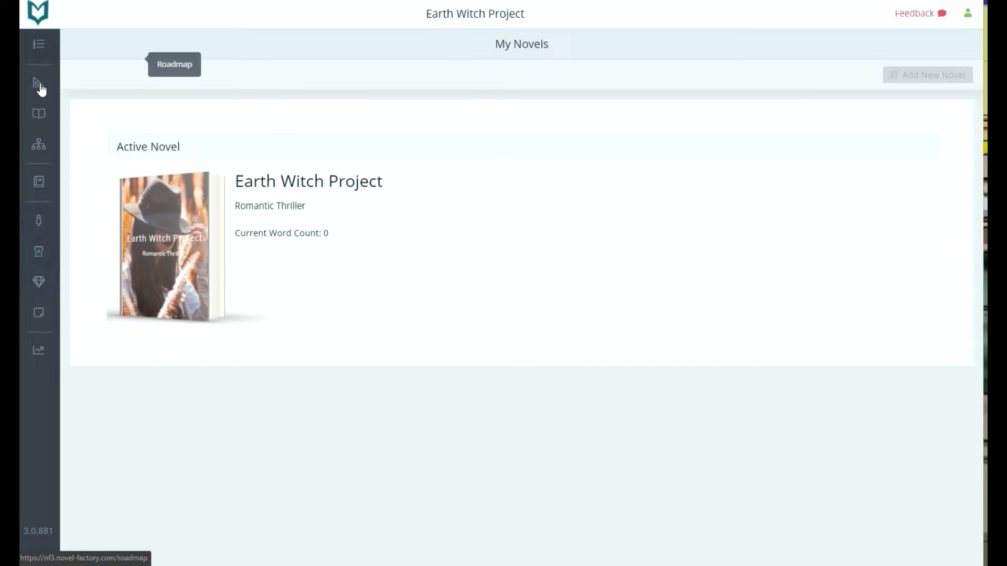
Open the "A Location" card in the Locations section and change its display name to "Bell Home"
left_click(40, 262)
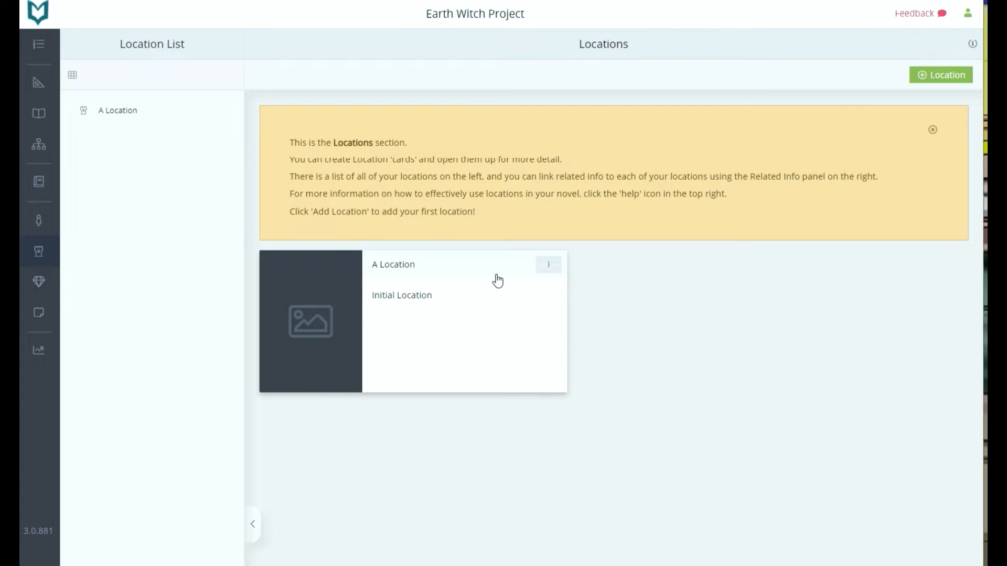
left_click(444, 295)
left_click(445, 296)
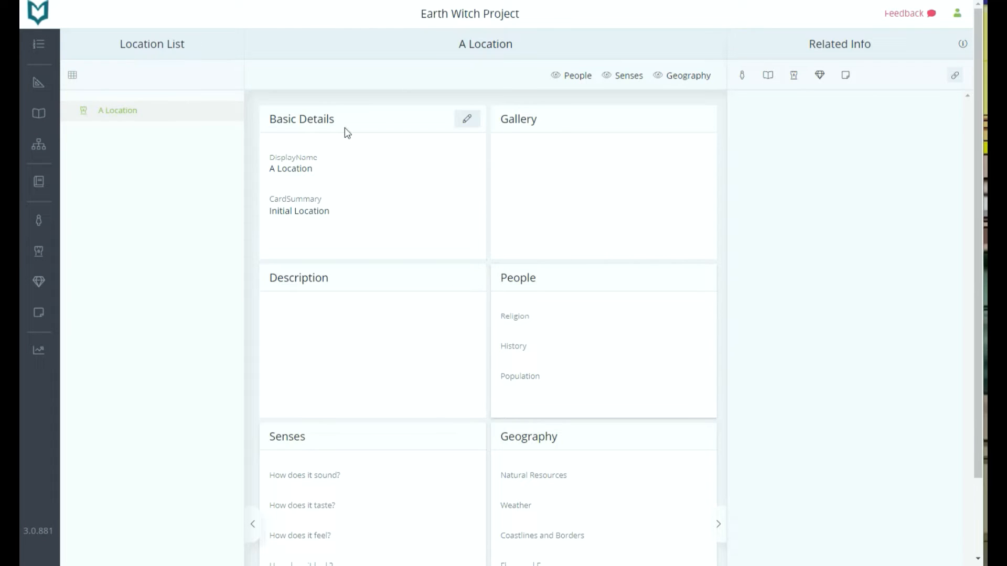
left_click(468, 120)
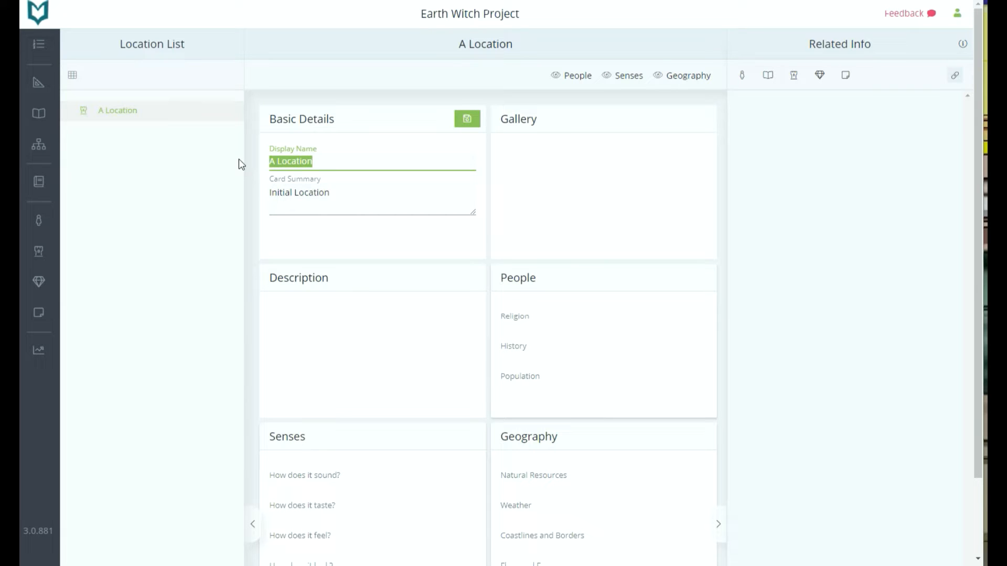
type("Bell Home")
Replace the card summary with "100plus year old home that's been in the Bell family forever." and save the basic details
left_click(334, 194)
key("BackSpace")
key("BackSpace")
key("BackSpace")
key("BackSpace")
key("BackSpace")
key("BackSpace")
key("BackSpace")
key("BackSpace")
key("BackSpace")
key("BackSpace")
key("BackSpace")
key("BackSpace")
key("BackSpace")
key("BackSpace")
key("BackSpace")
key("BackSpace")
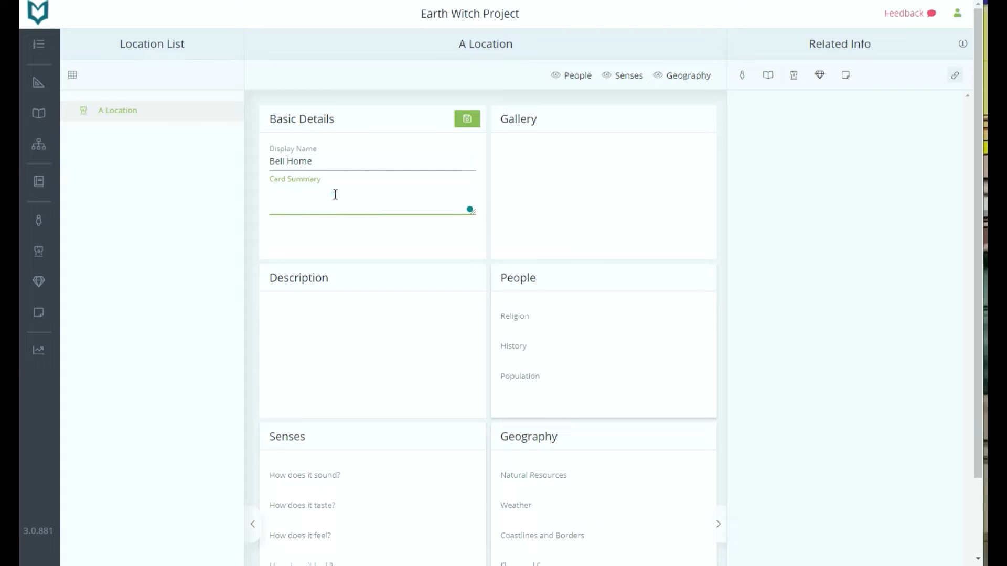
type("100plus years")
key("BackSpace")
type("old home that's been in the B")
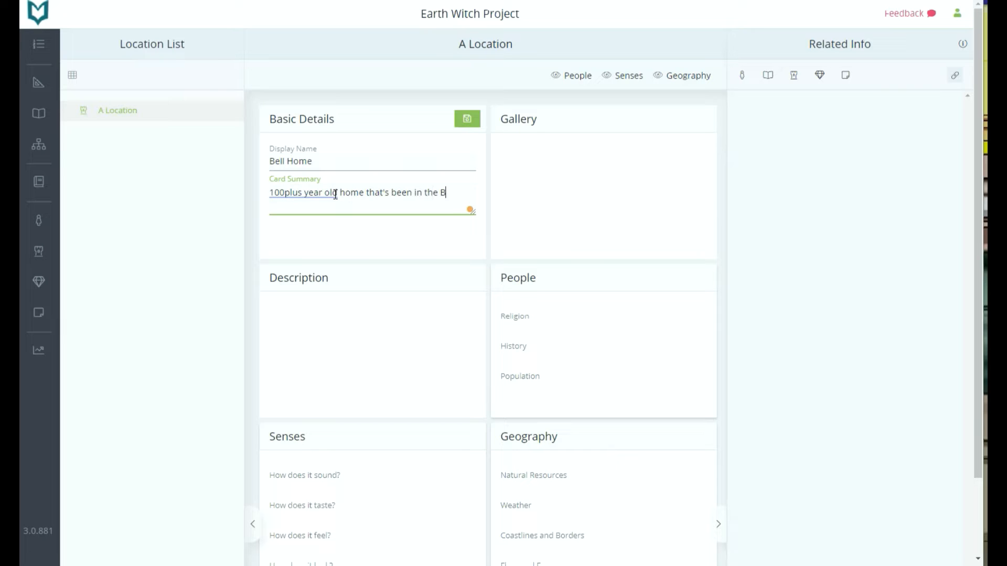
type("ell family forever.")
left_click(468, 120)
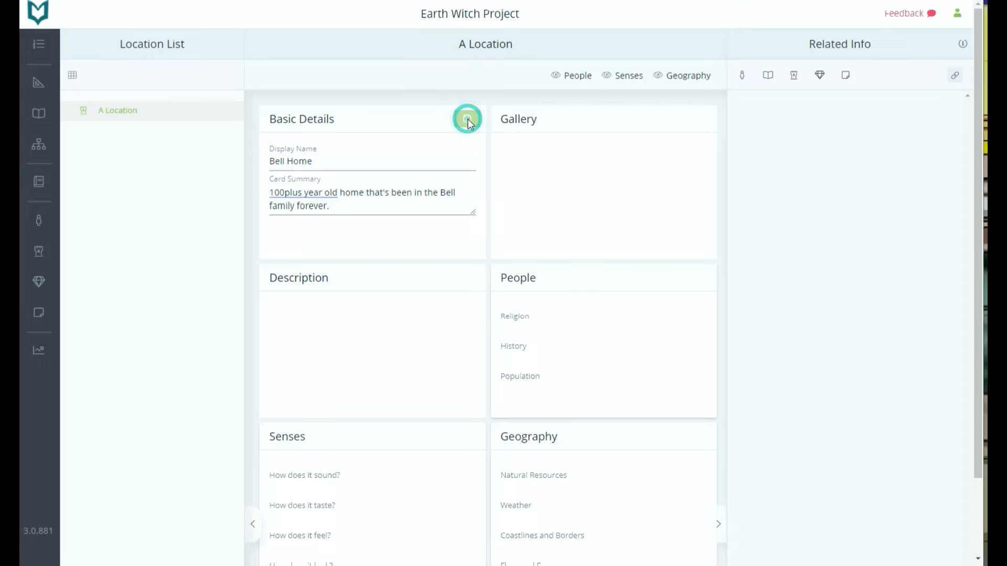
Add the image file R (5), the black-and-white house photo, to the location's gallery
left_click(697, 117)
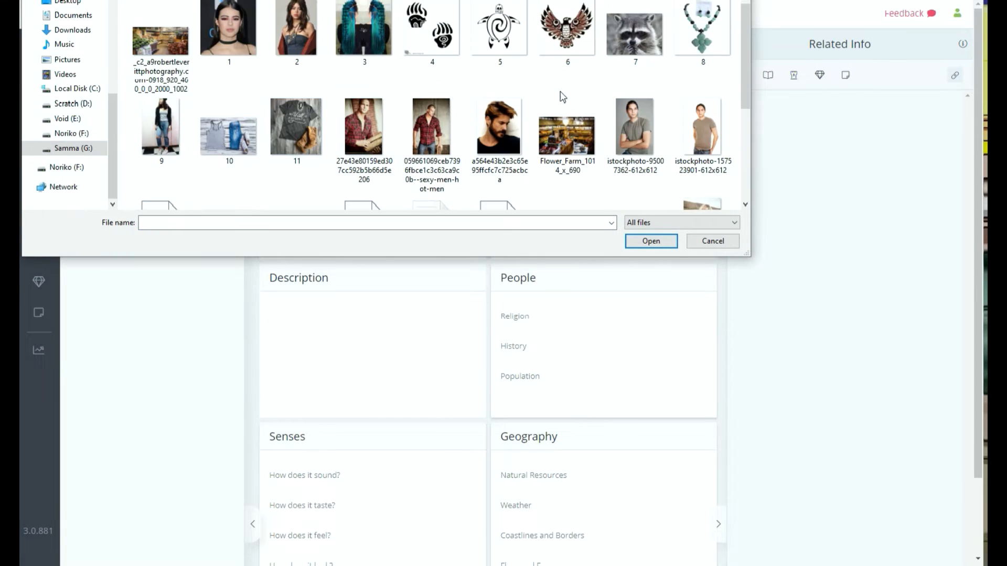
scroll(585, 100, "down", 2)
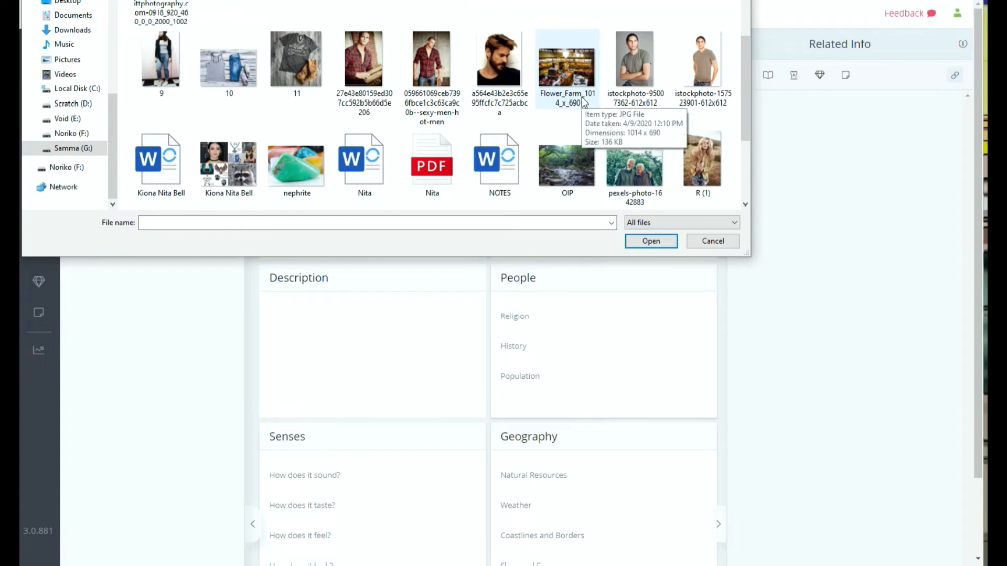
scroll(583, 101, "down", 2)
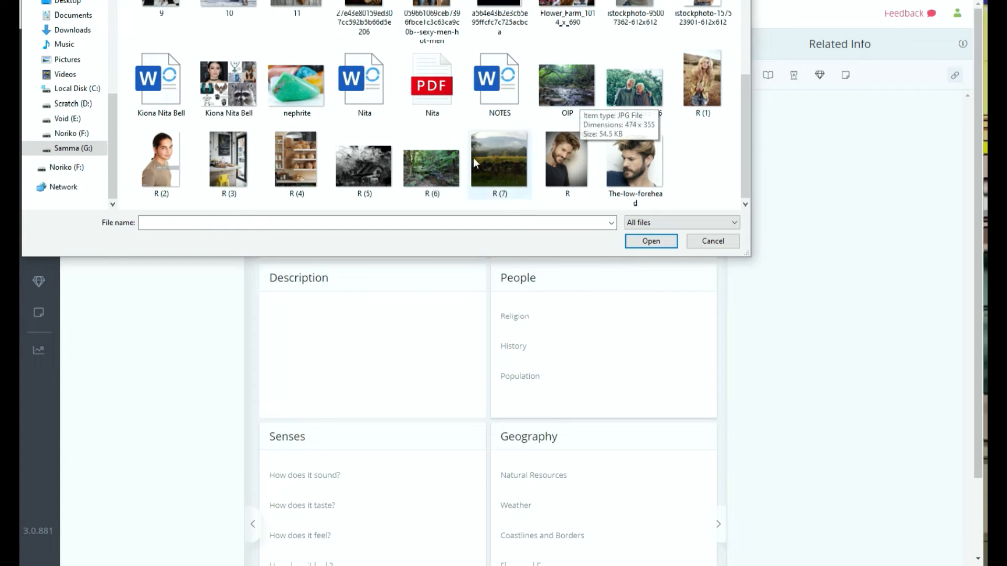
left_click(363, 173)
left_click(650, 242)
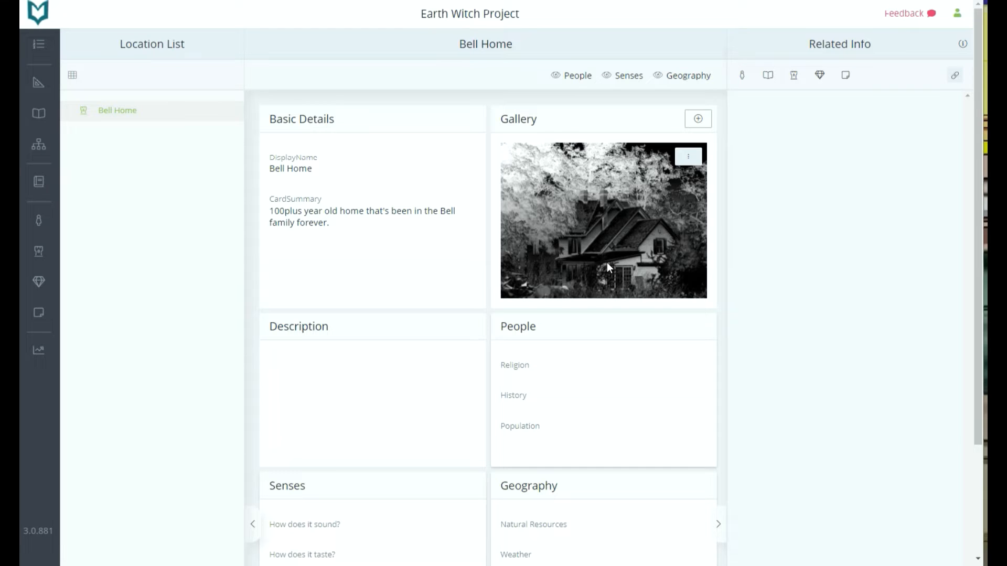
Enter "Pagan/Southern Baptist" as the People section's religion and "100 years of Bell family, Nature/Green Witches" as its history
scroll(606, 262, "down", 3)
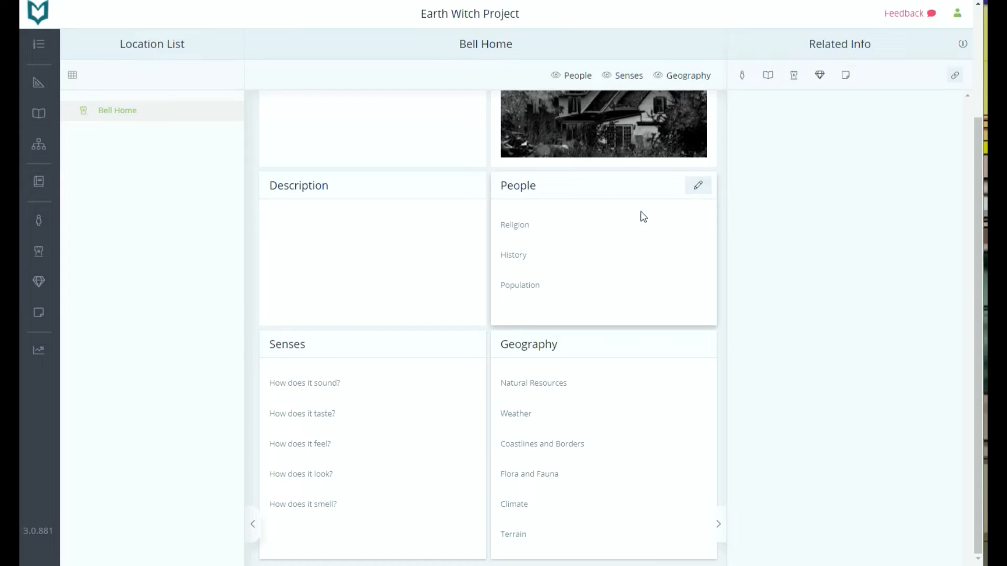
left_click(699, 187)
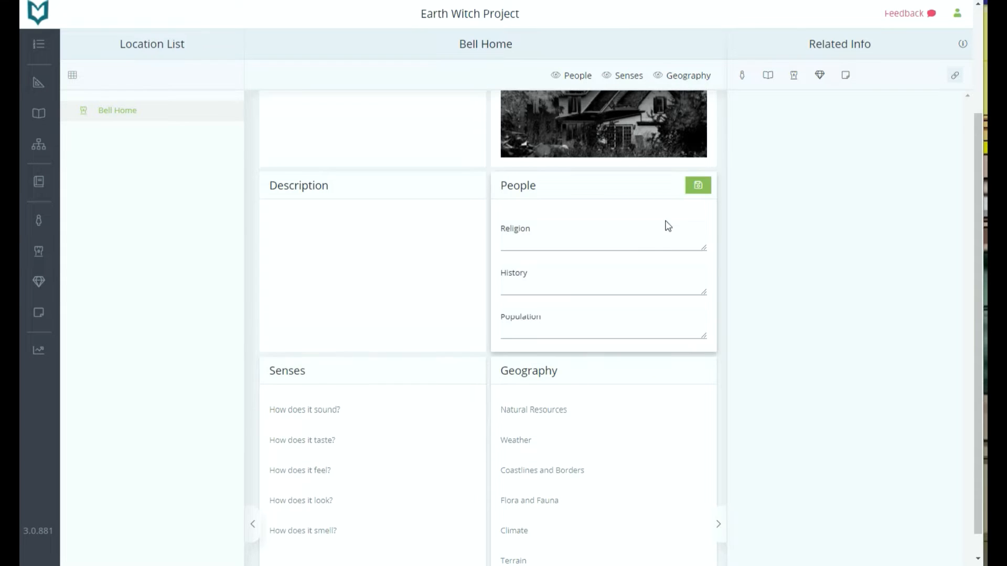
left_click(618, 208)
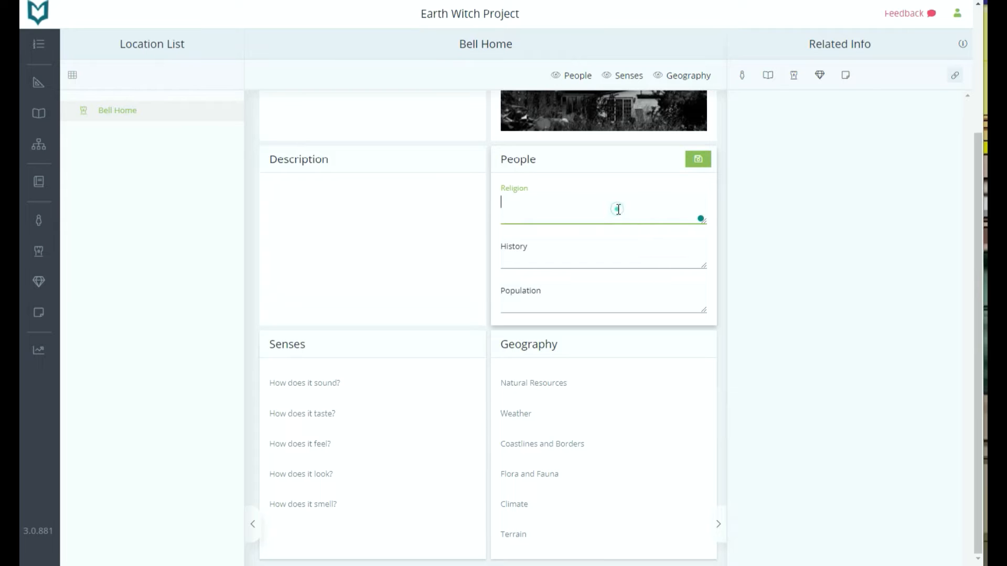
type("Pagan/Southern Baptist")
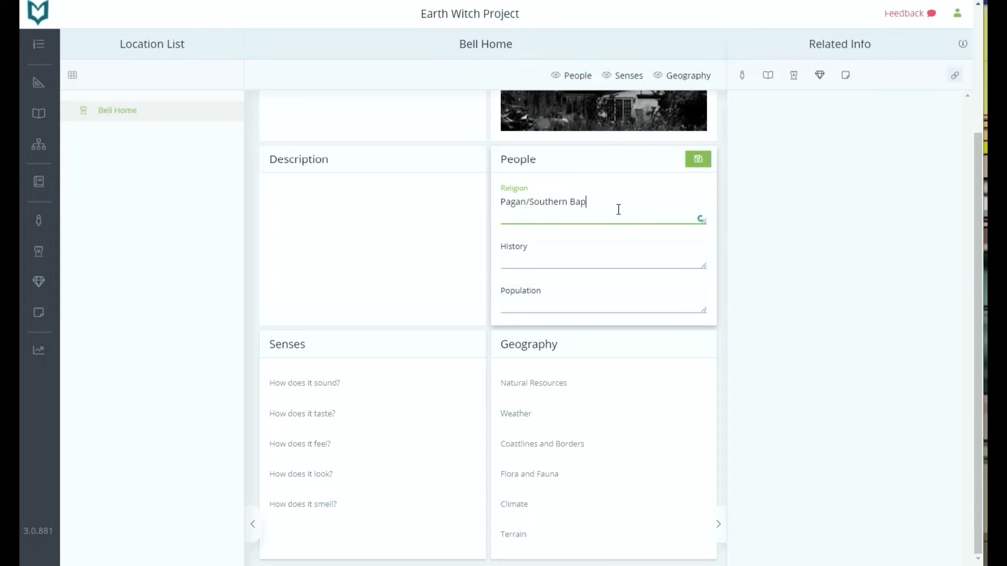
left_click(576, 260)
type("100 years of Bell family")
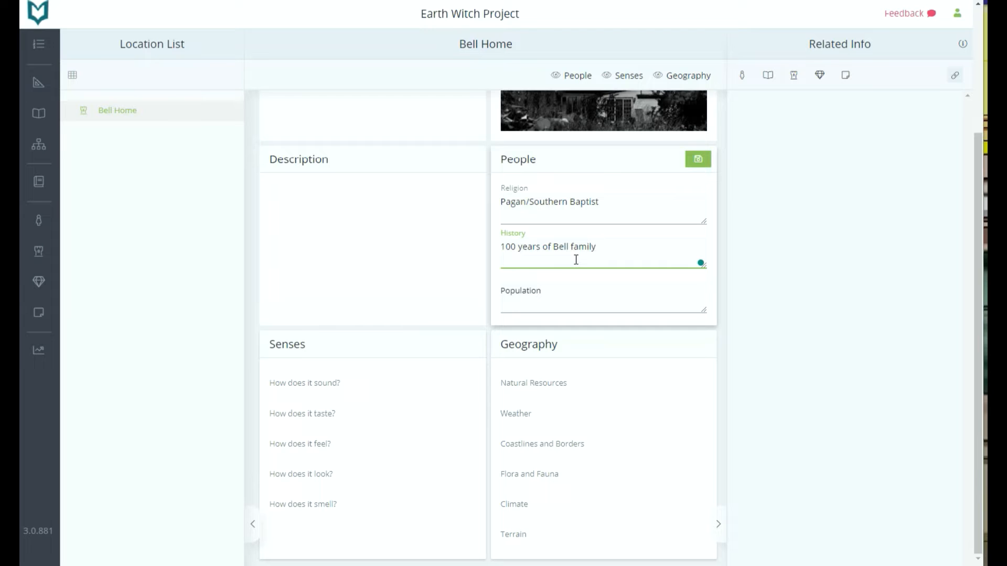
type(", Nature/Green Witches")
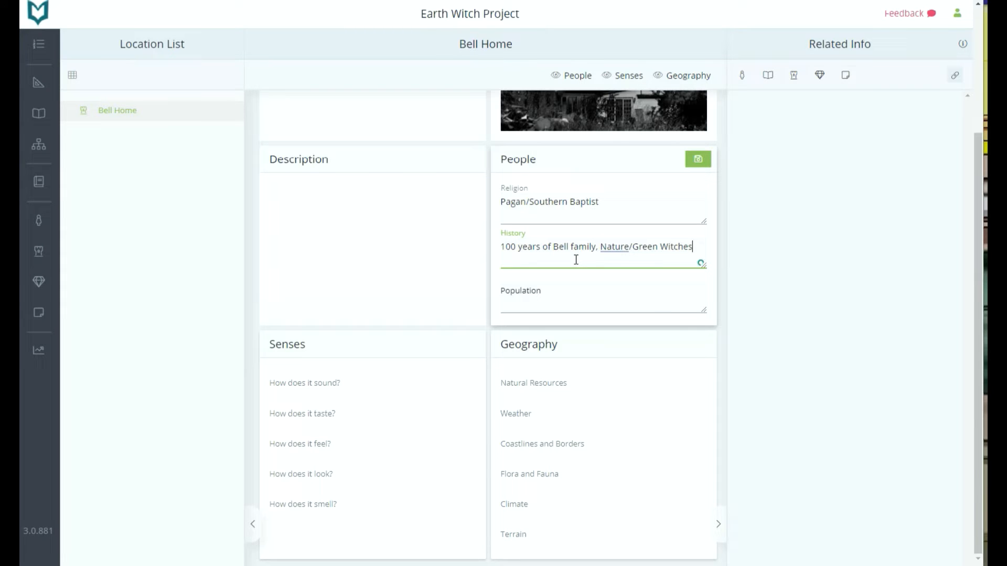
Set the population to 1 and save the People section
left_click(547, 305)
type("1")
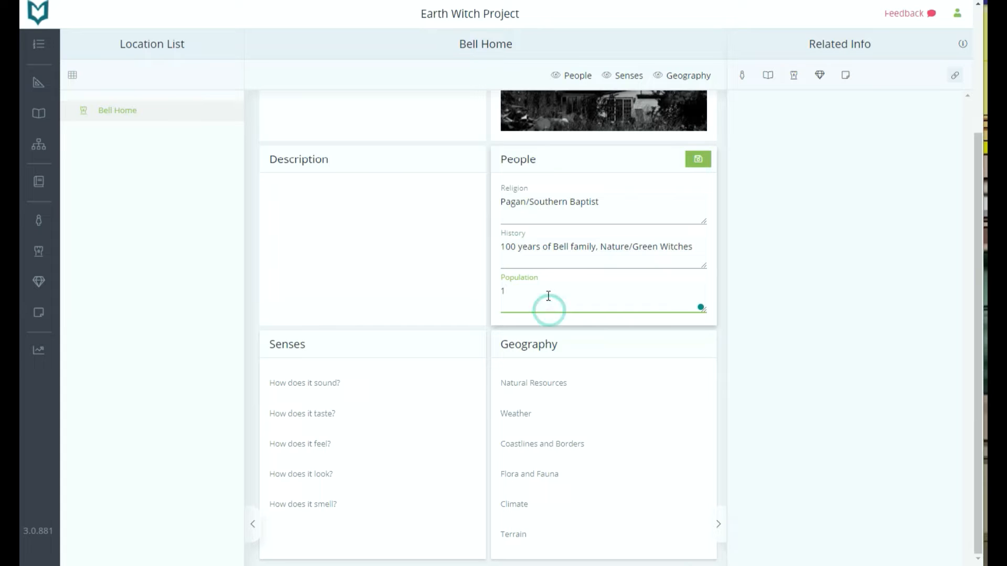
left_click(699, 159)
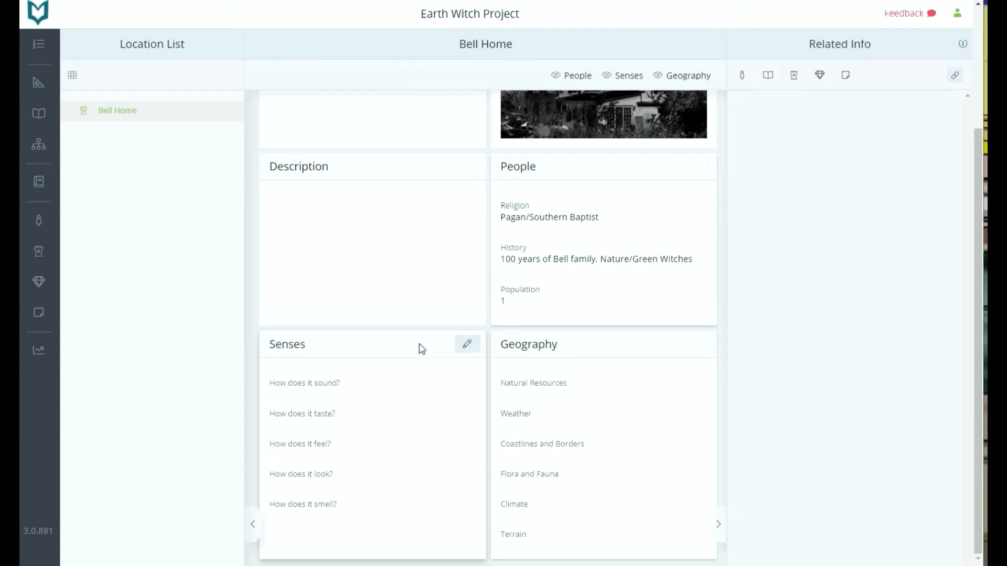
In the Senses section, describe the sound as "Creaky, wholehearted" and the taste as "Musty, earthy taste"
left_click(467, 347)
left_click(467, 346)
scroll(386, 358, "down", 1)
left_click(378, 357)
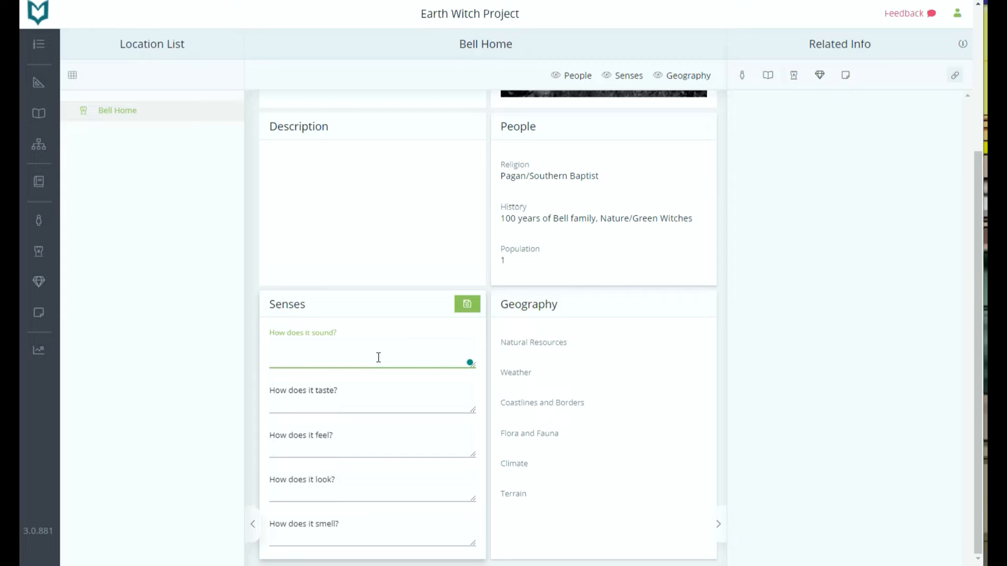
type("Creaky")
type(",")
left_click(369, 397)
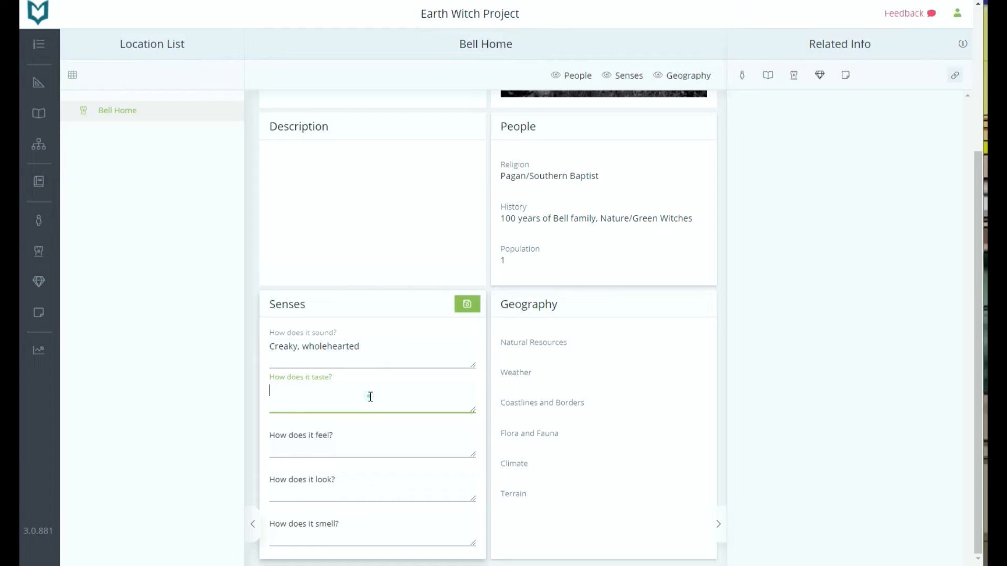
type("Musty, earthy taste")
Describe how the location feels as "Homey, warm, muggy, cellar is cool and damp, attic is hot and humid."
left_click(323, 445)
type("Homey, warm, ")
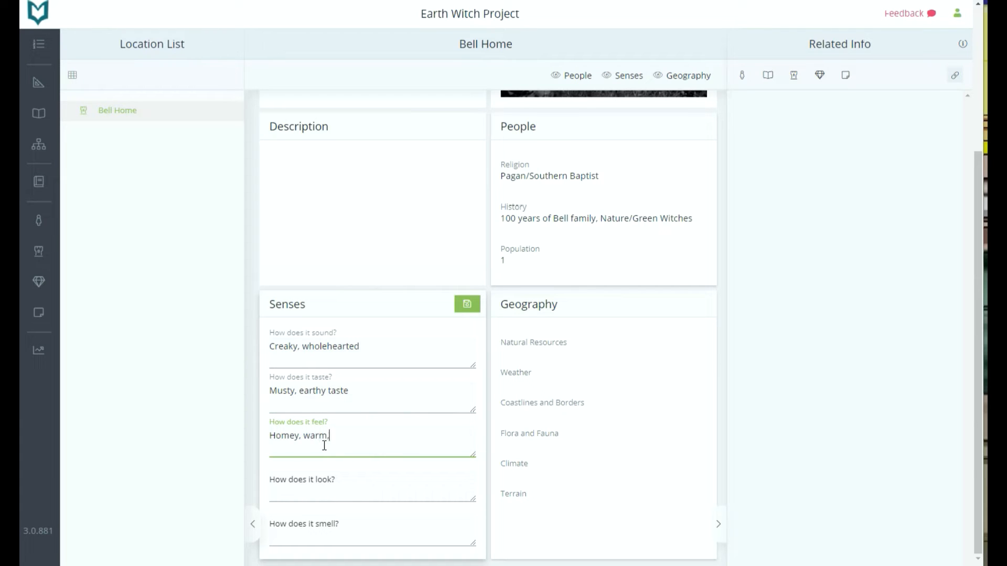
type("muggy, cellar is cool and damp, a")
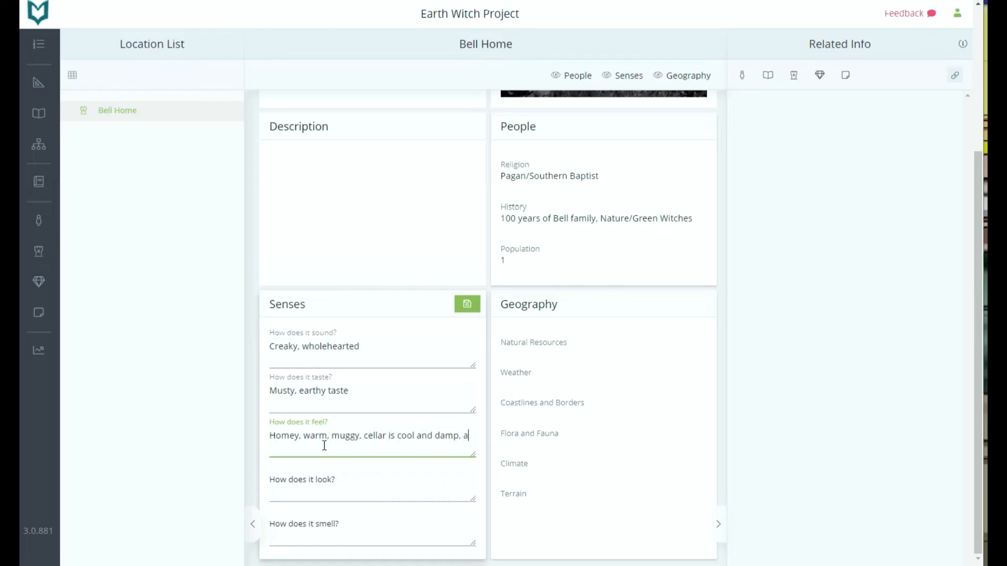
type("ttic is hot h")
key("BackSpace")
type("and humid")
type(".")
Describe how the location looks as "Overgrown, almost abandoned, but on the inside it is well kept if not a bit overgrown still"
left_click(308, 489)
type("Overgor")
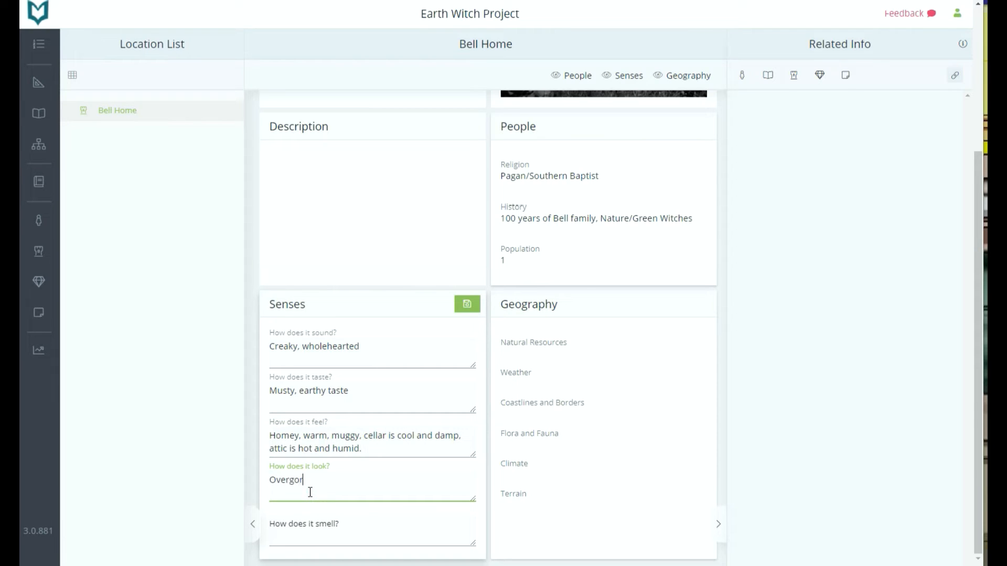
key("BackSpace")
key("BackSpace")
key("BackSpace")
type("grown, almsot")
key("BackSpace")
key("BackSpace")
key("BackSpace")
type("ost abandoned, but on the inside it is ")
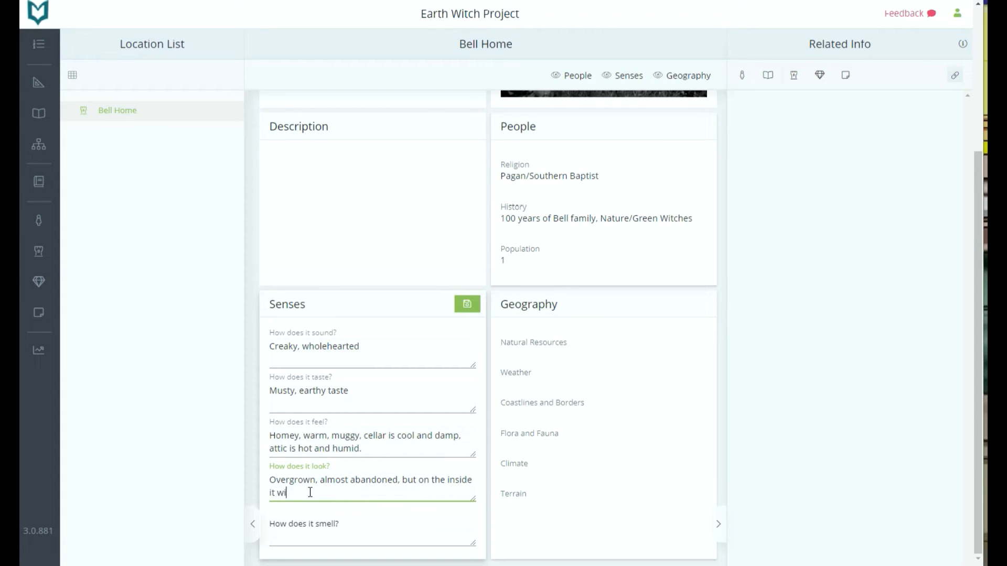
type("well kept if not a bit overgrown still")
Describe the smell as "Earthy, musty wood, cedar and stone" and save the Senses section
left_click(302, 535)
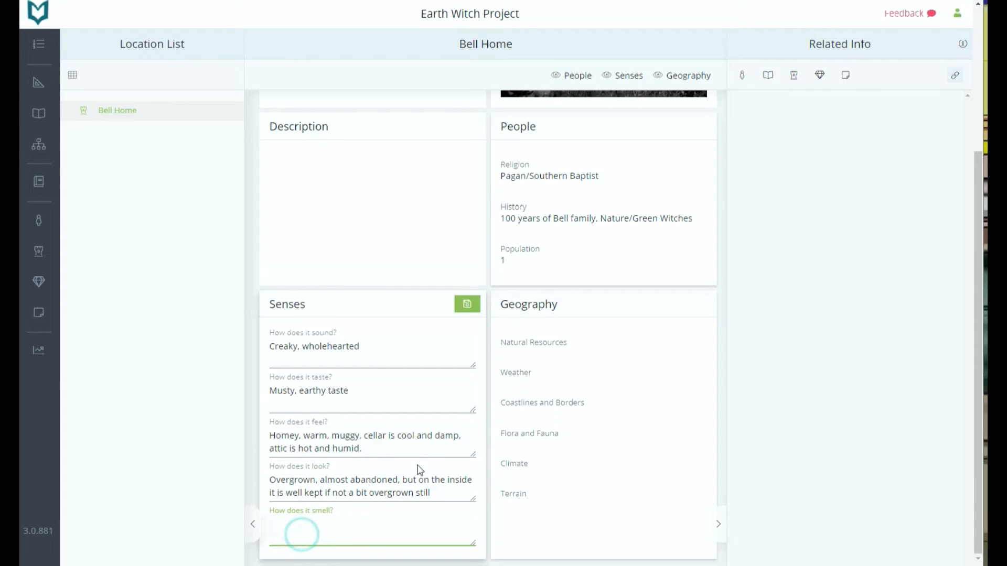
type("Earthy")
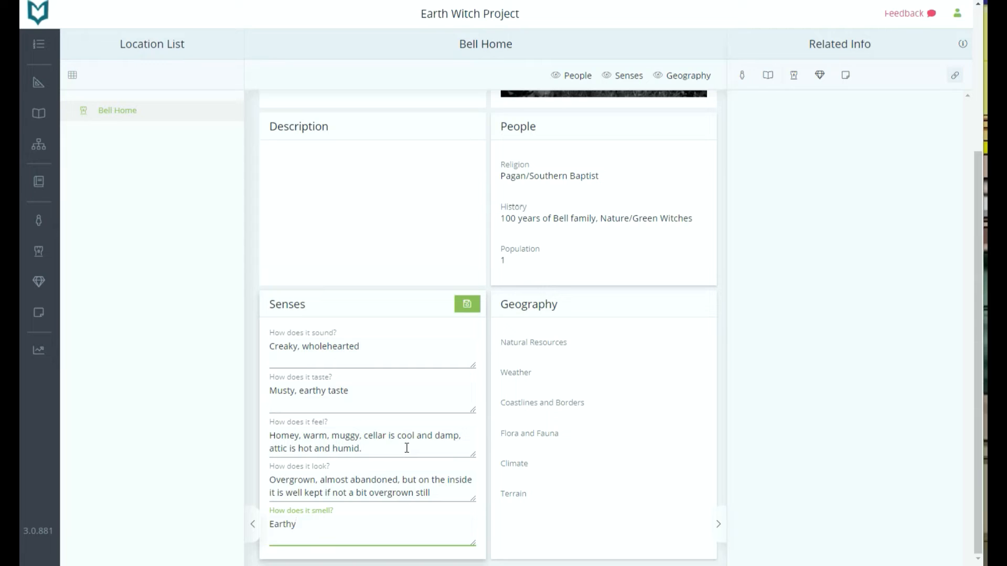
type(", musty wood, cedar and stone")
left_click(609, 390)
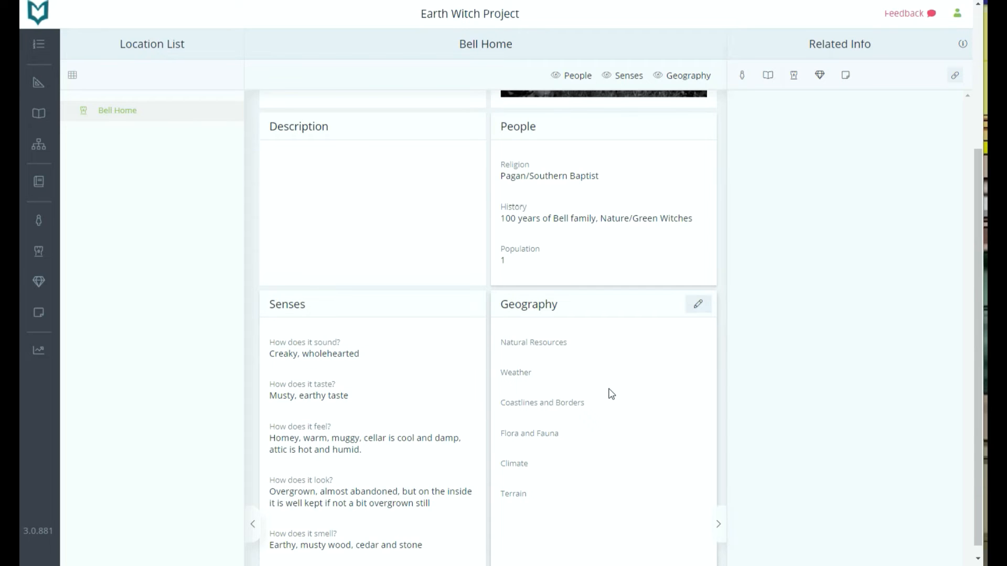
In the Geography section, enter "Water, wood, clay soils, granite, micah, ores, clear air" as the natural resources
left_click(697, 309)
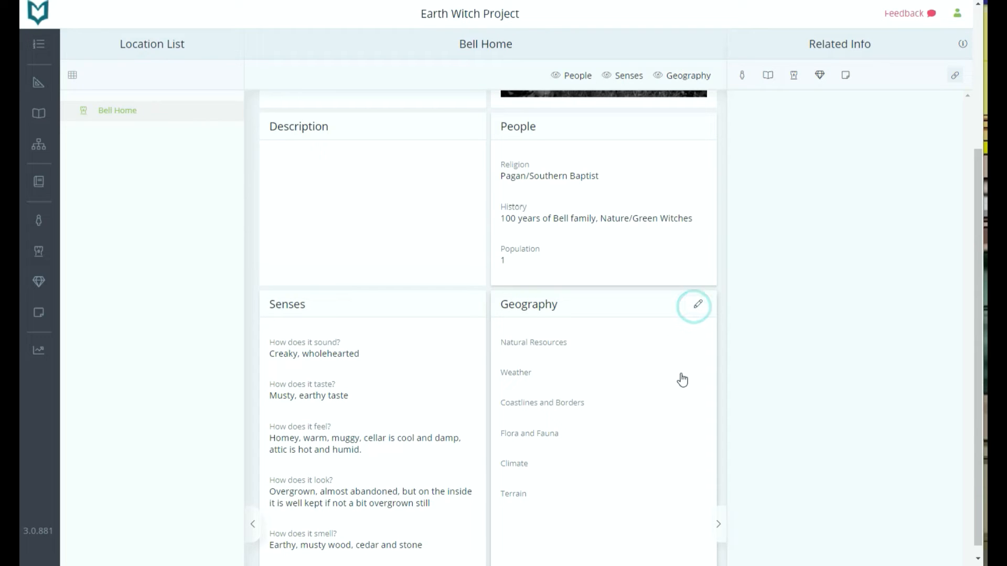
left_click(606, 355)
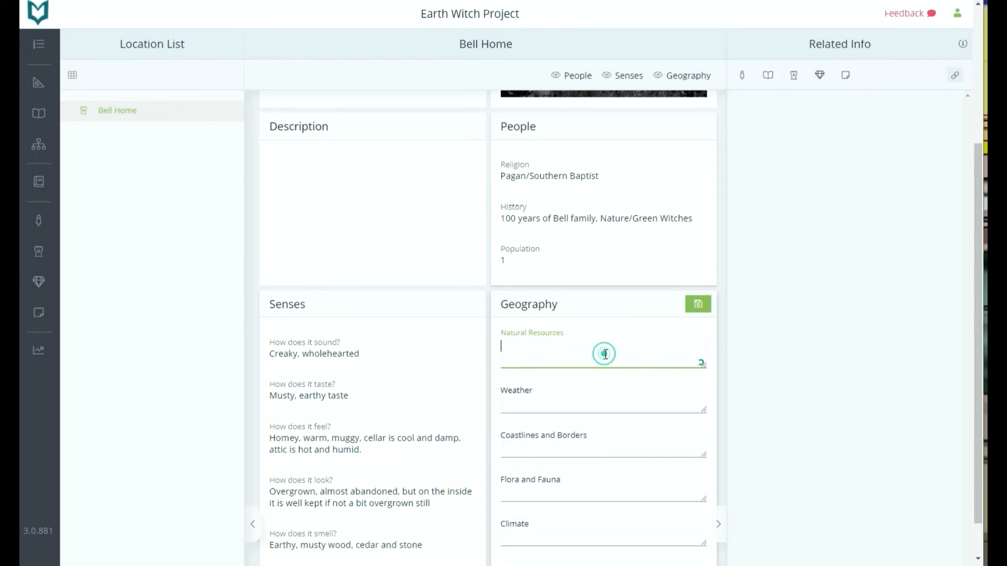
type("W")
type("ater")
type(", woo")
type("d, rock")
key("BackSpace")
key("BackSpace")
key("BackSpace")
key("BackSpace")
type("clay soils, granite, micah,")
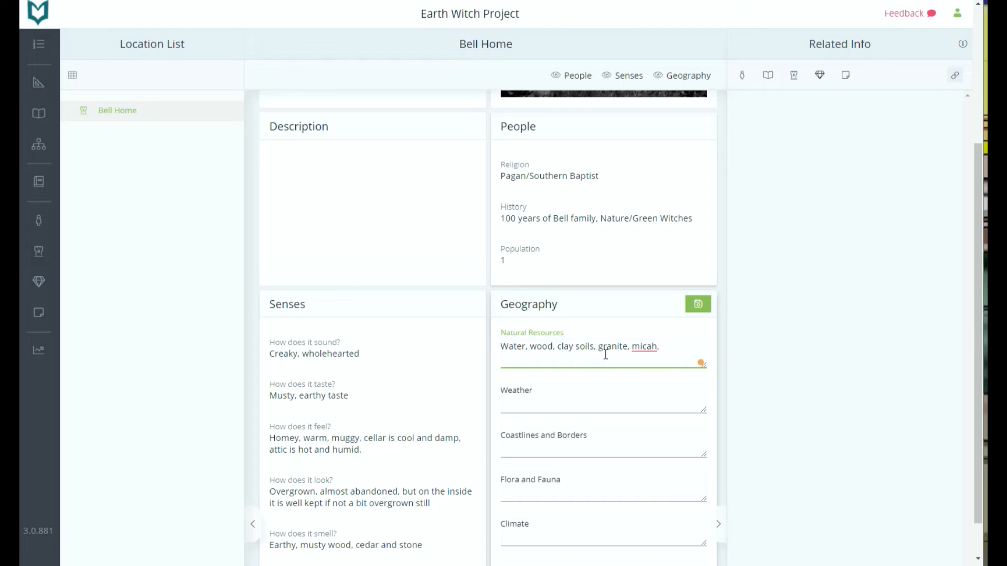
type(" ores, clear e")
type("ir")
Describe the weather as "If not pleasing wait five minutes. Muggy during the summers and late spring early fall."
left_click(574, 398)
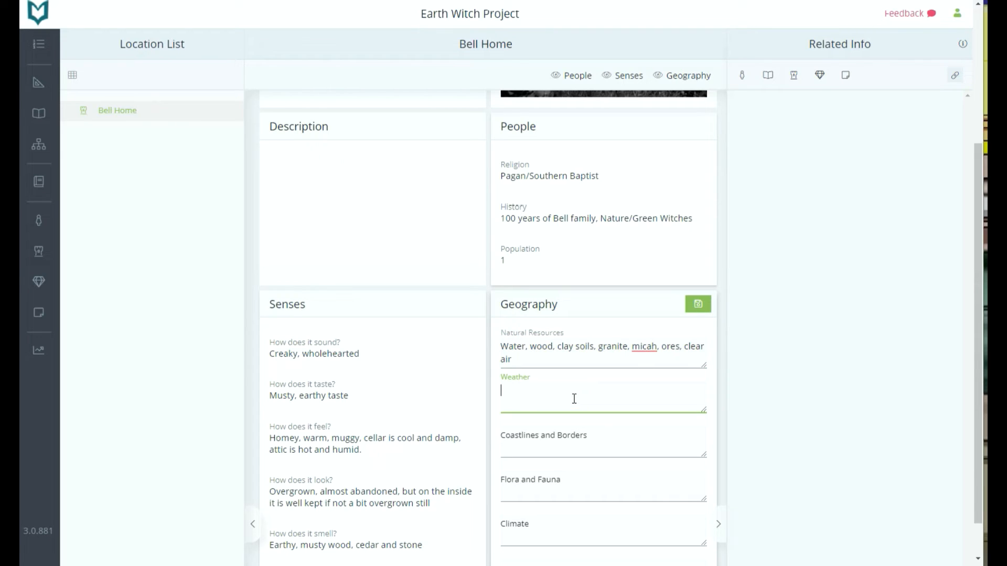
type("If don't")
key("BackSpace")
key("BackSpace")
key("BackSpace")
key("BackSpace")
key("BackSpace")
key("BackSpace")
type("not pleasing wait five minutes. M")
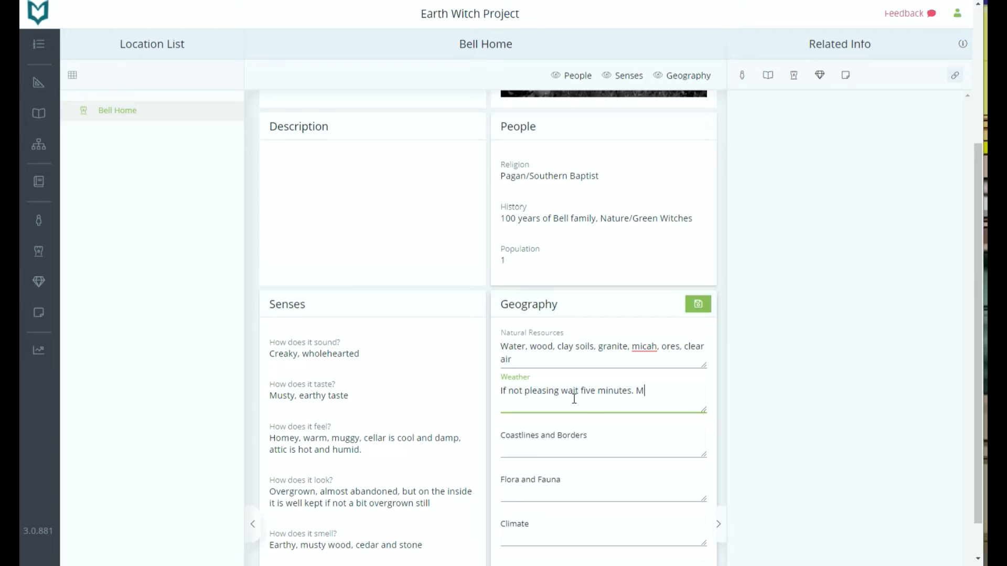
type("uggy during the summers and late spring early fall.")
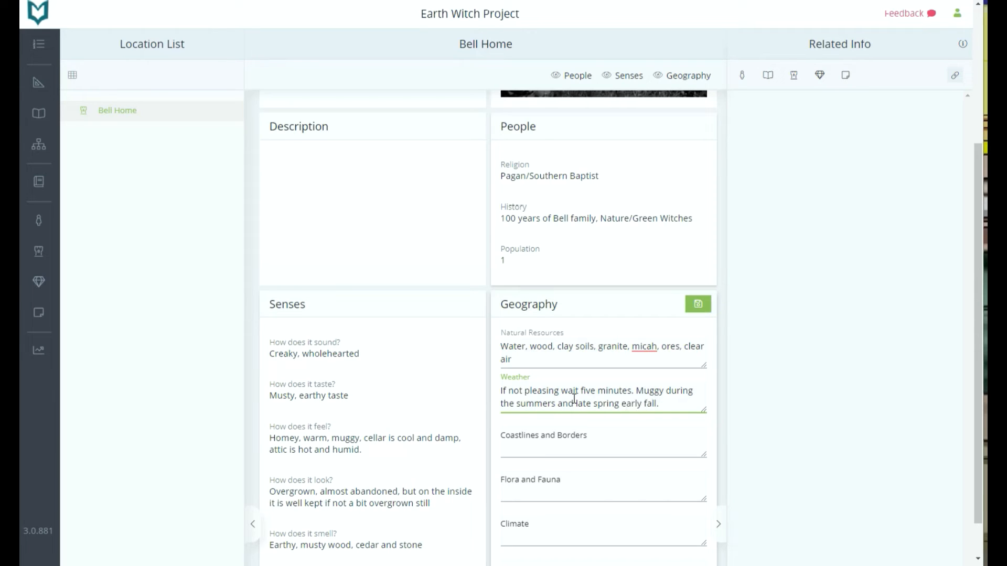
Enter "borders - foothills" for the location's coastlines and borders
left_click(517, 446)
type("borner")
key("BackSpace")
key("BackSpace")
key("BackSpace")
type("ders")
type("oothills")
Enter "rich, woodland creatures borderline jungle" for flora and fauna, and "humid" for the climate
left_click(518, 493)
type("rich, woodland creatures borderline jungle")
scroll(527, 476, "down", 1)
left_click(522, 490)
type("humid")
Describe the terrain as "mountainous, old mountains and hills" and save the Geography section
left_click(507, 536)
type("mountainous, old mountains and hills")
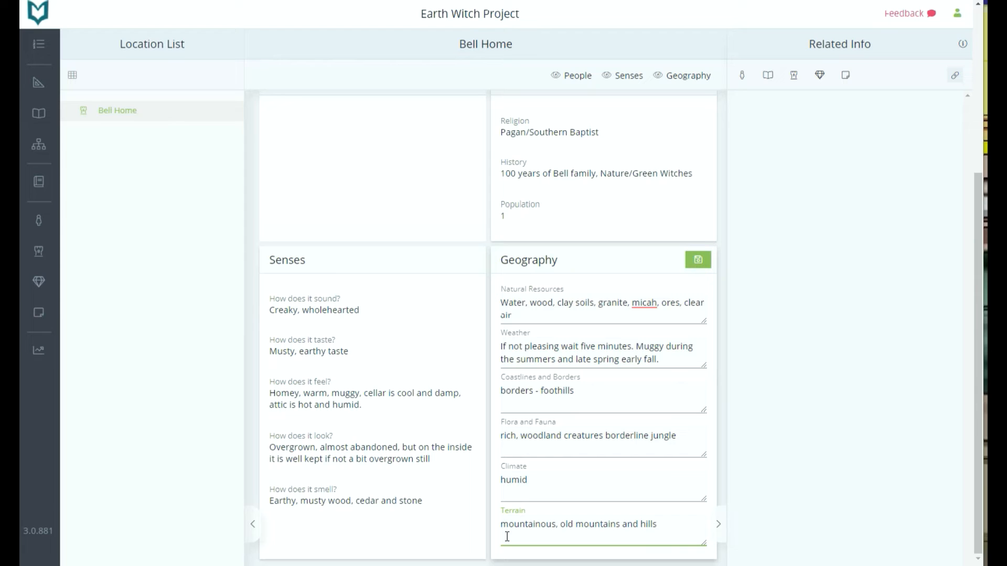
left_click(697, 260)
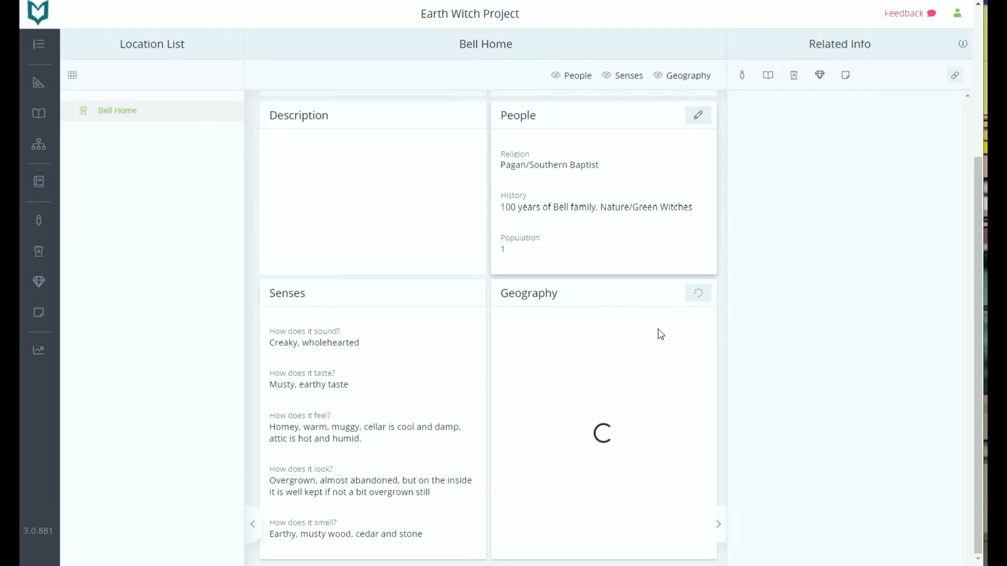
Start a new location named "Greene's Produce and Bakery Shop"
scroll(679, 397, "up", 5)
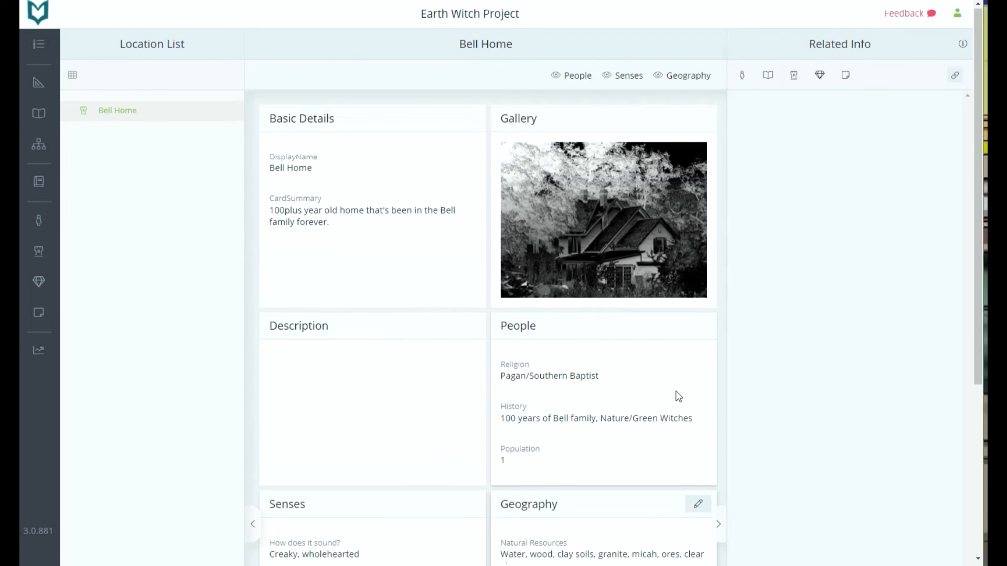
mouse_move(363, 344)
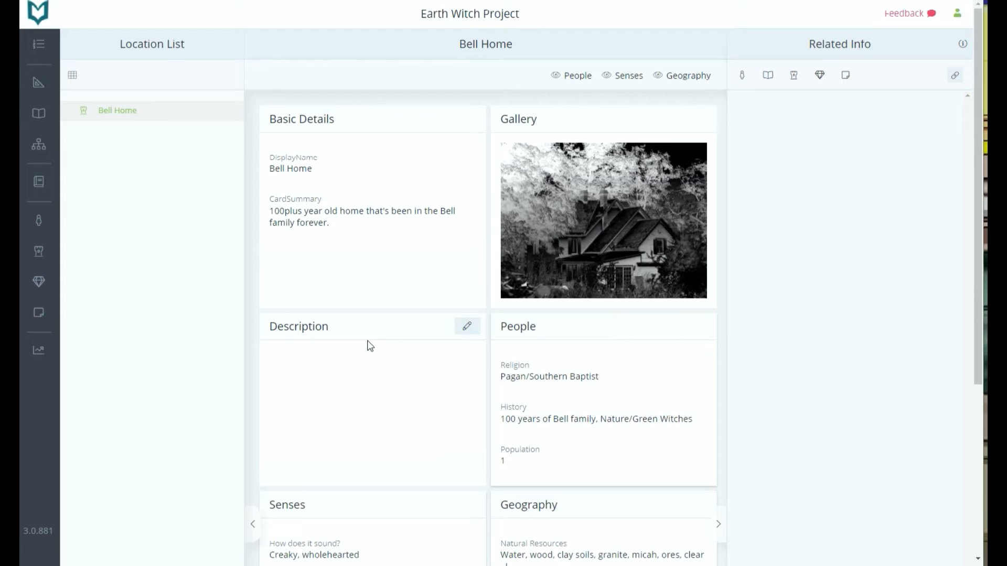
left_click(922, 75)
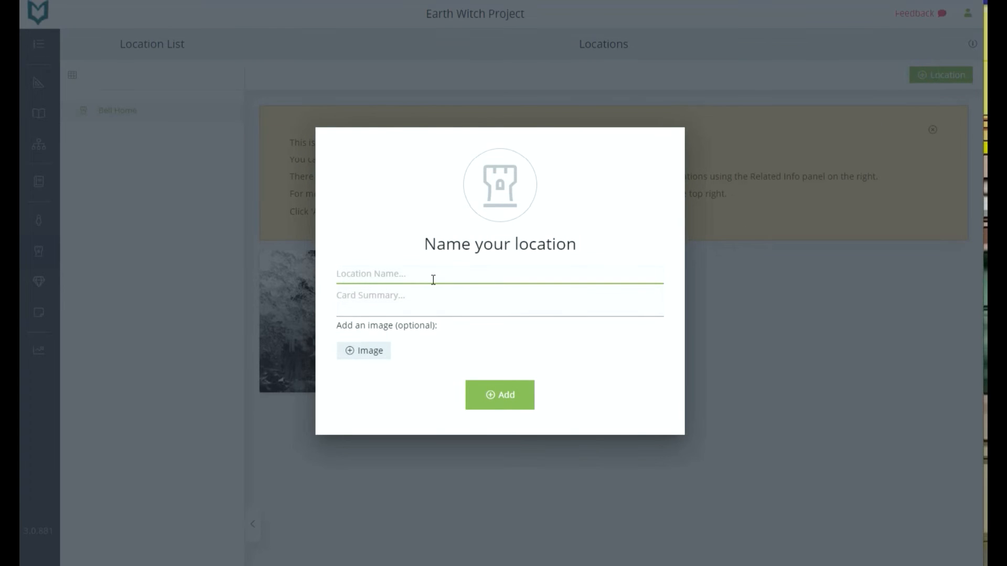
type("g")
key("BackSpace")
type("Greene's Produce")
key("BackSpace")
key("BackSpace")
key("BackSpace")
key("BackSpace")
key("BackSpace")
key("BackSpace")
type("roduce and Bakery Shoppe")
key("BackSpace")
Enter the new location's card summary: "Old man Greene and his wife own and operate a produce and bakery shop just inside town."
left_click(418, 295)
type("Old man Greene and his wife own and operate a produce and bakery shop just inside town.")
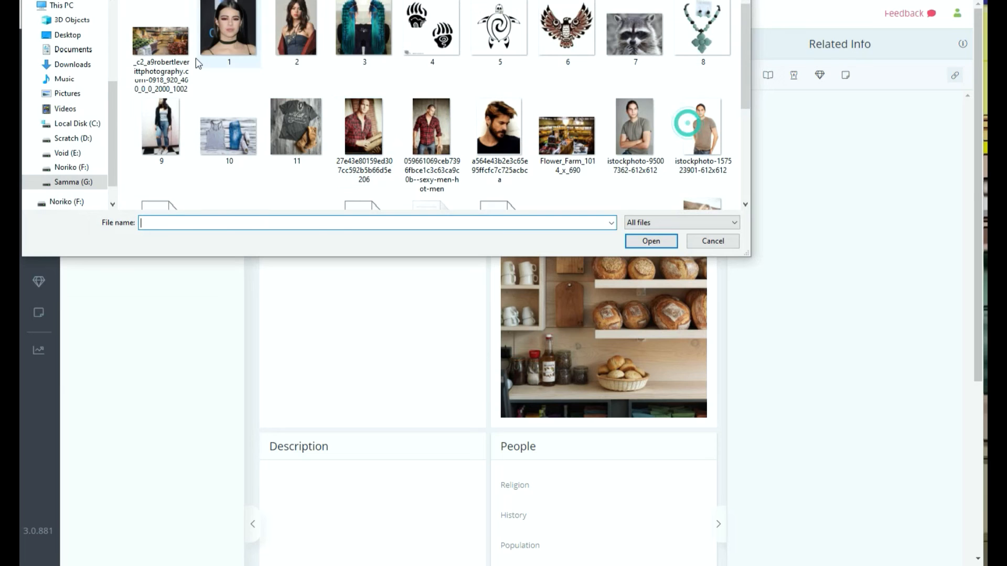
Add three images to the shop's gallery, including the produce market interior photo and Flower_Farm_1014_x_690
left_click(188, 60)
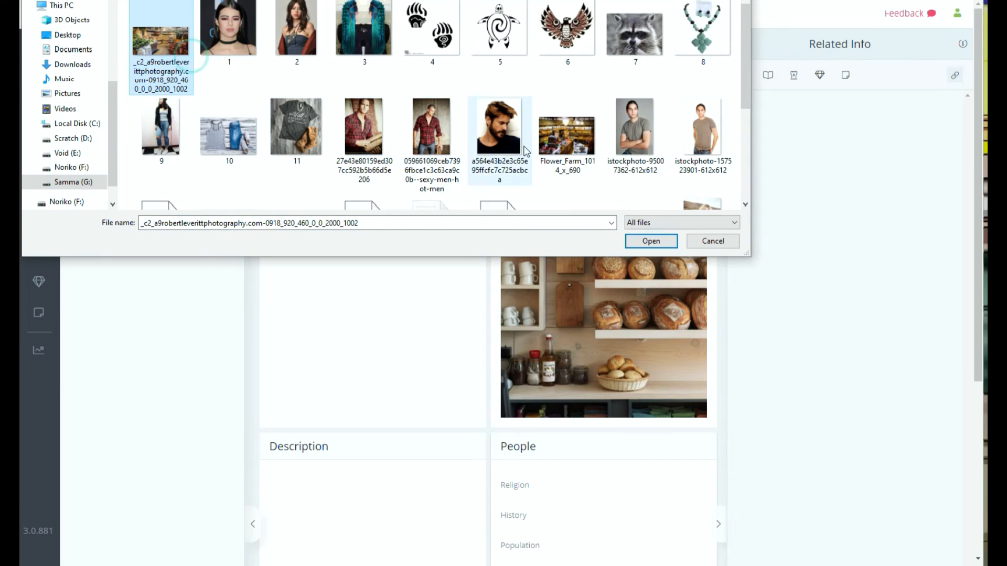
left_click(566, 135, "ctrl")
scroll(558, 137, "down", 2)
left_click(635, 157, "ctrl")
left_click(651, 241)
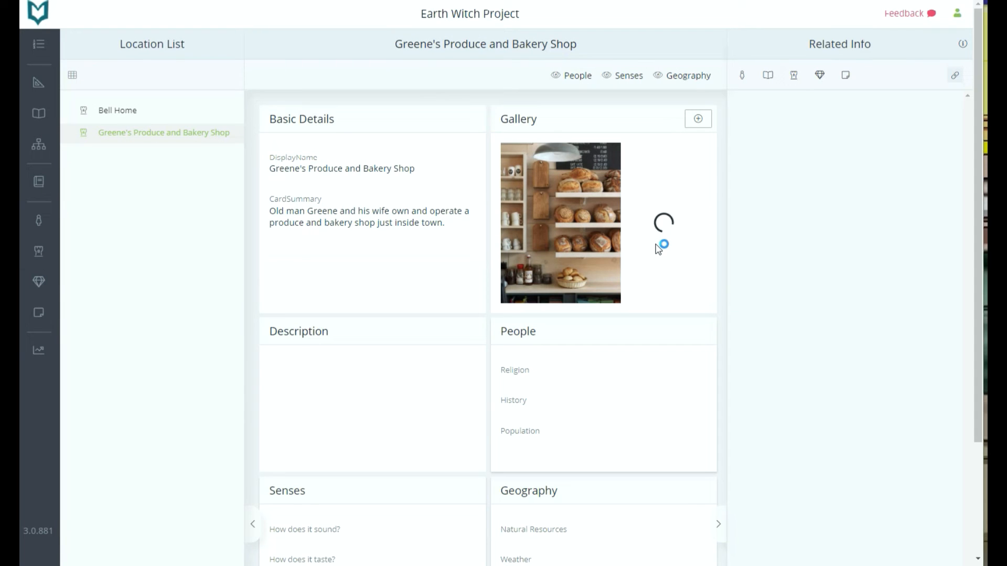
Return to the locations overview and start a new location named "Bell's Creek"
scroll(491, 331, "down", 2)
scroll(641, 442, "down", 1)
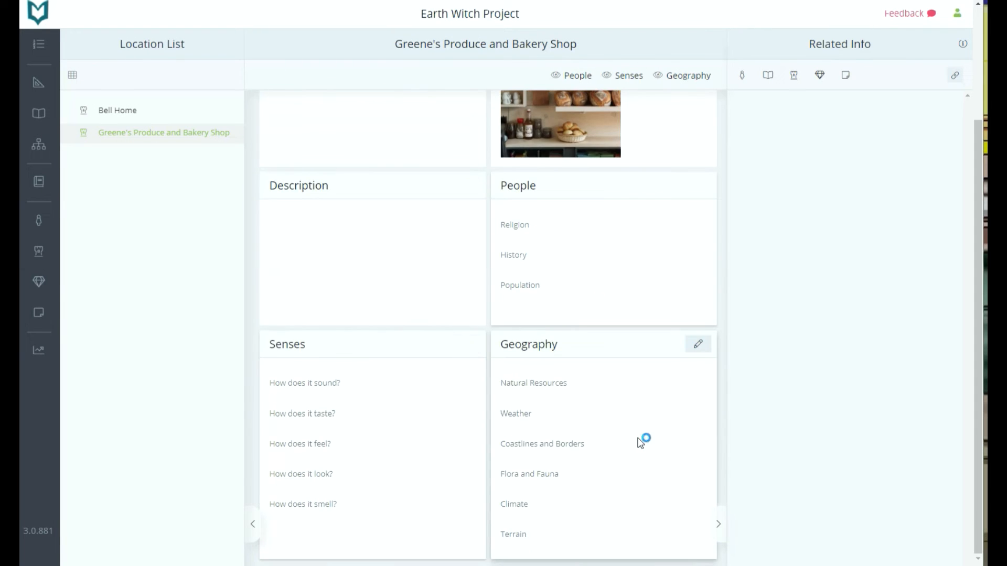
scroll(646, 424, "up", 2)
left_click(73, 74)
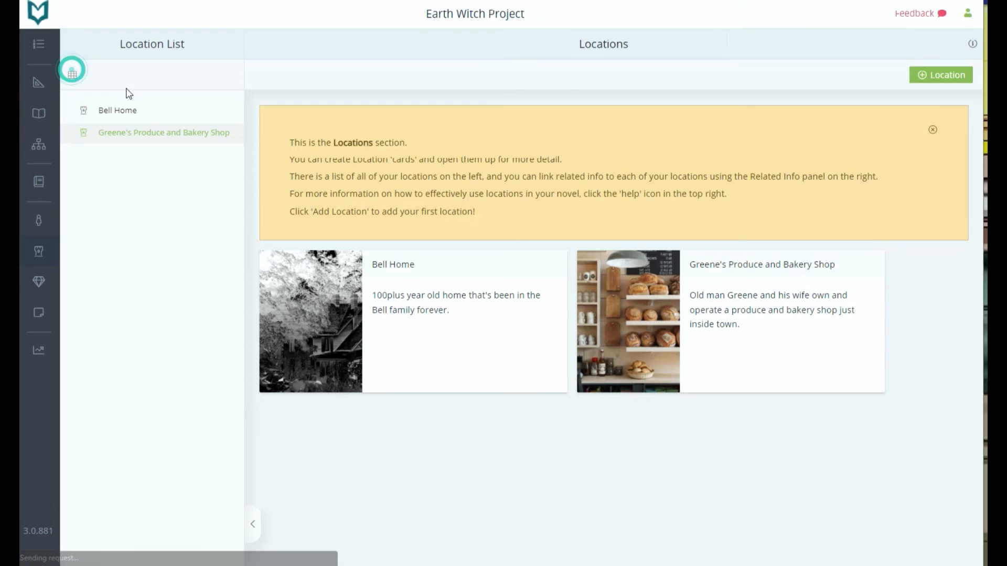
left_click(933, 78)
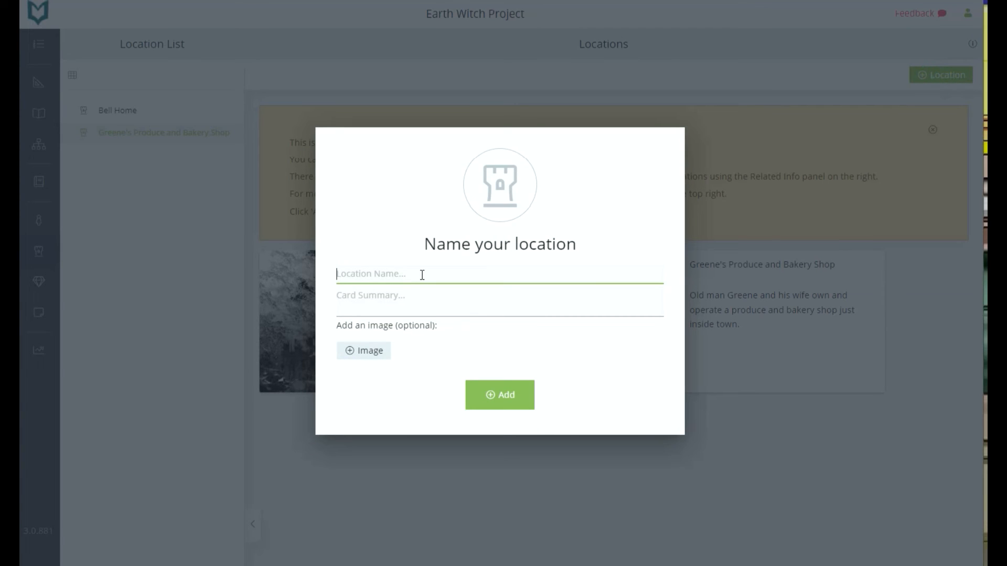
type("Bell's Creek")
key("Tab")
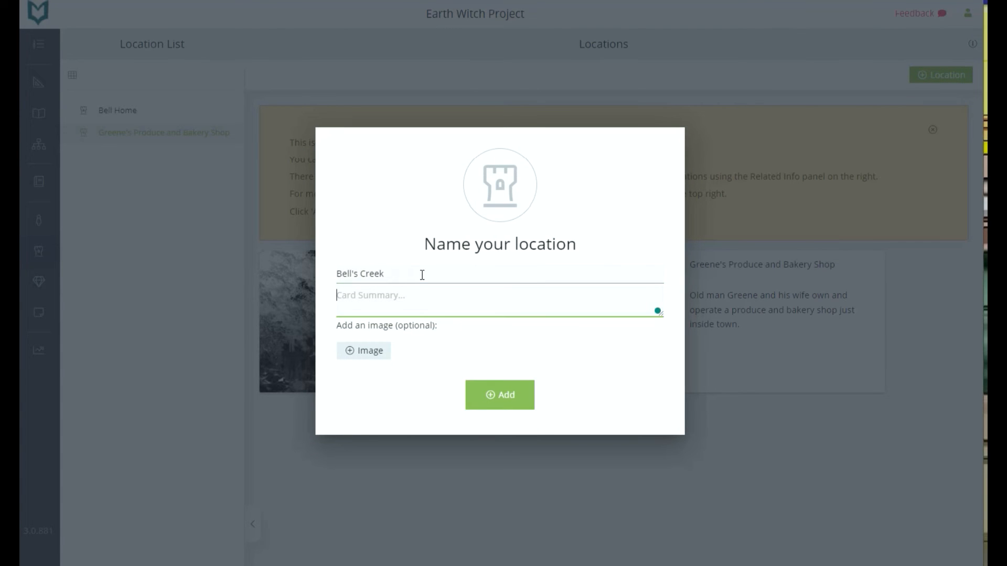
Summarise the creek as "Bathing place for Nita and her family, also one of the sources of water for her land." and add the location
type("Bathing place for Nita and her family, also main sour")
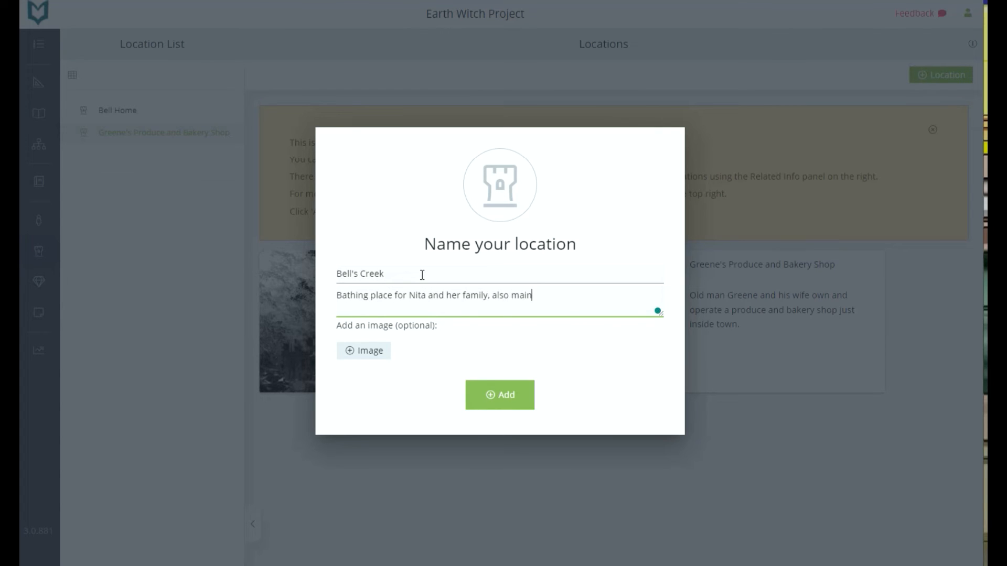
key("BackSpace")
key("BackSpace")
key("BackSpace")
key("BackSpace")
key("BackSpace")
key("BackSpace")
key("BackSpace")
key("BackSpace")
key("BackSpace")
type("one of tth")
key("BackSpace")
key("BackSpace")
type("he sources of water for her land.")
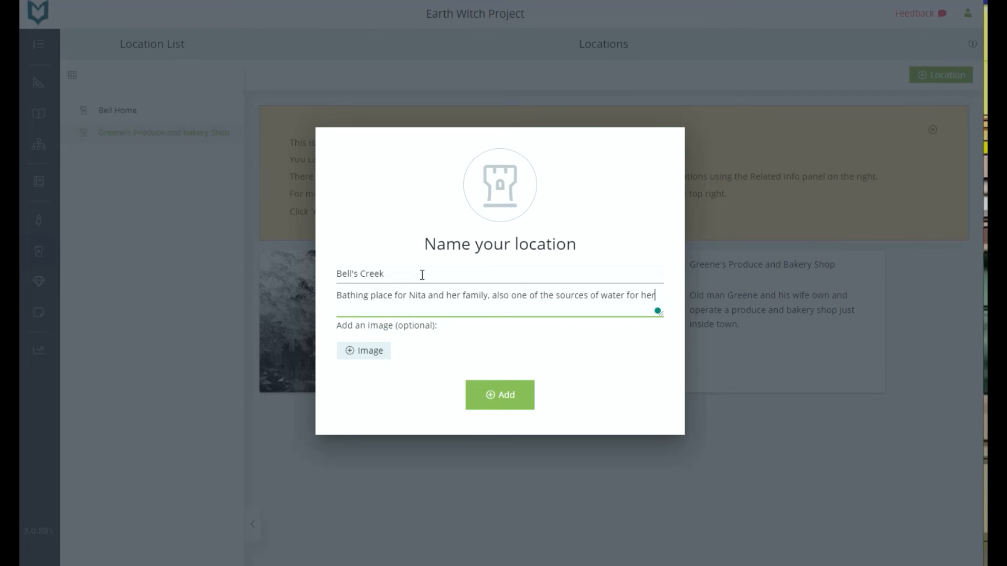
left_click(501, 397)
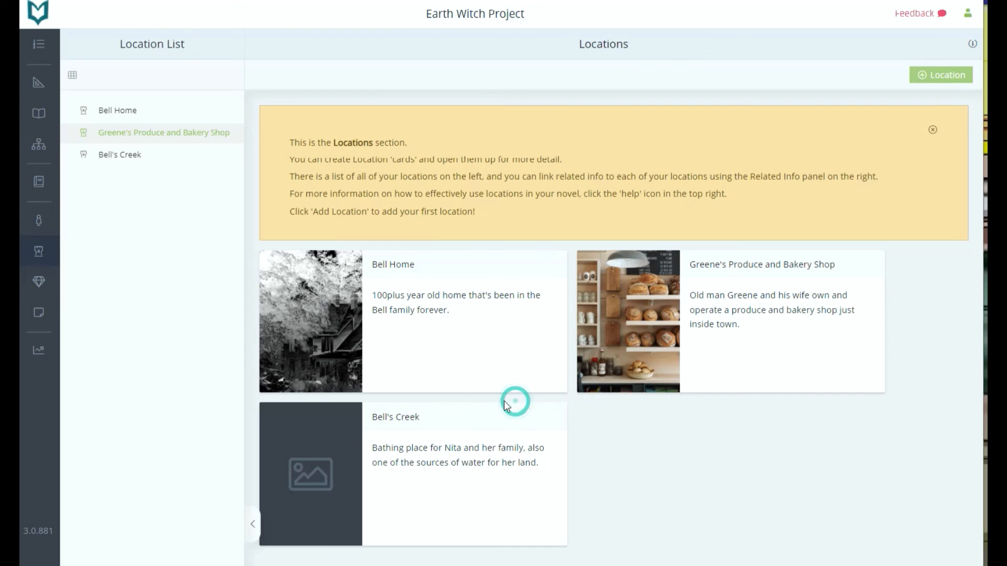
Open the Bell's Creek profile and add the creek images OIP and R (6) to its gallery
left_click(418, 465)
left_click(698, 119)
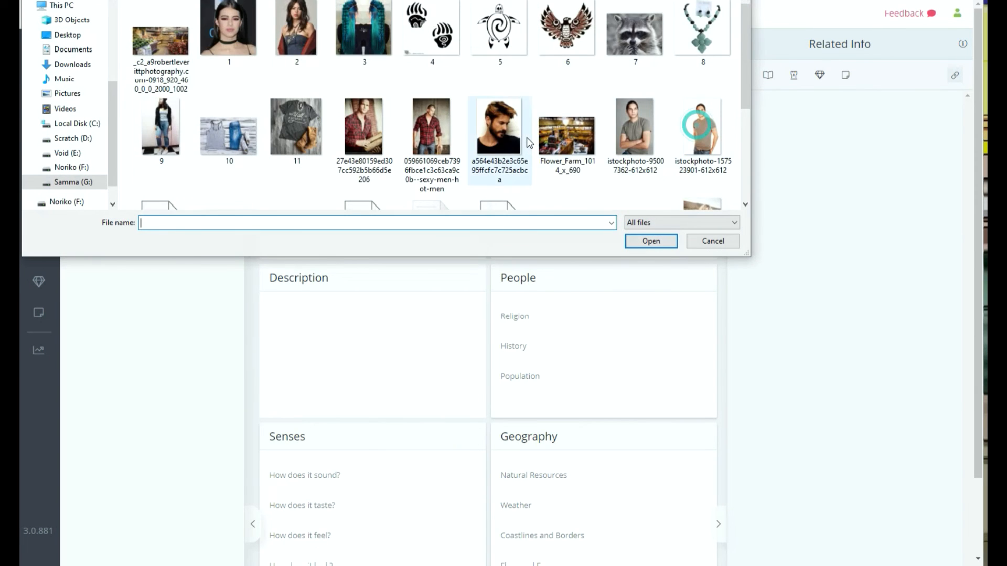
scroll(563, 168, "down", 2)
left_click(563, 179)
scroll(561, 177, "down", 1)
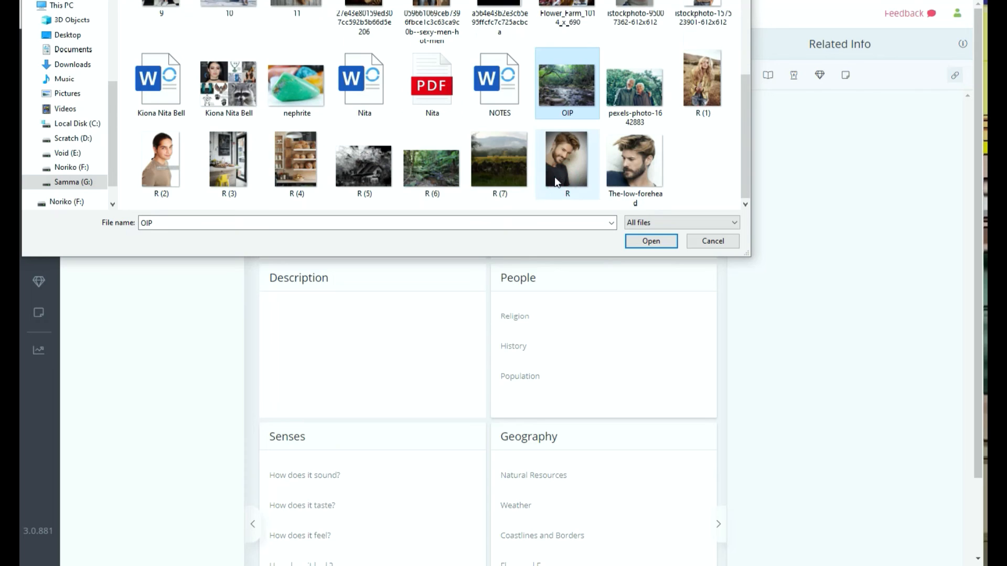
left_click(430, 173, "ctrl")
left_click(651, 241)
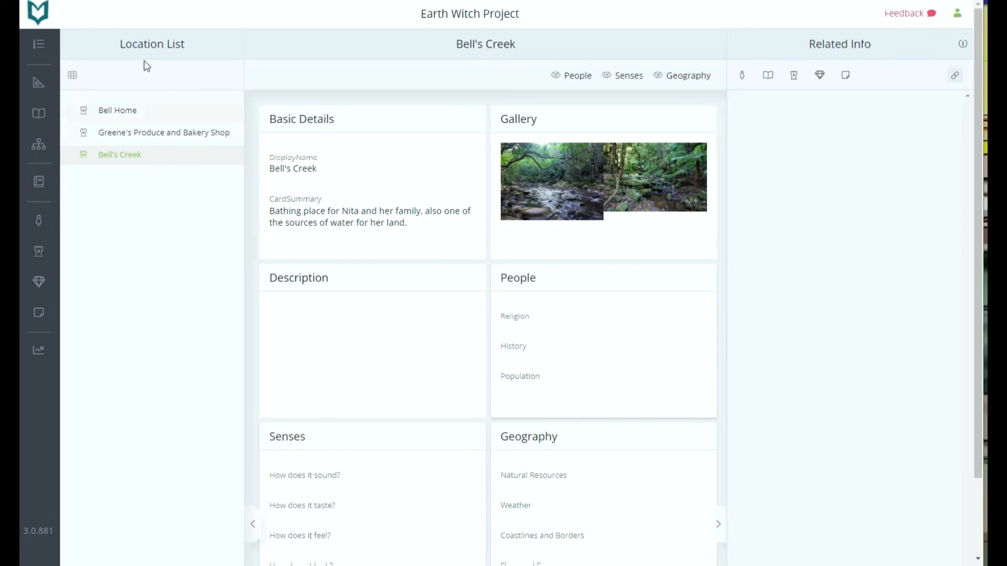
Open the initial item in the Items section and add the green and black necklace picture to its gallery
left_click(40, 288)
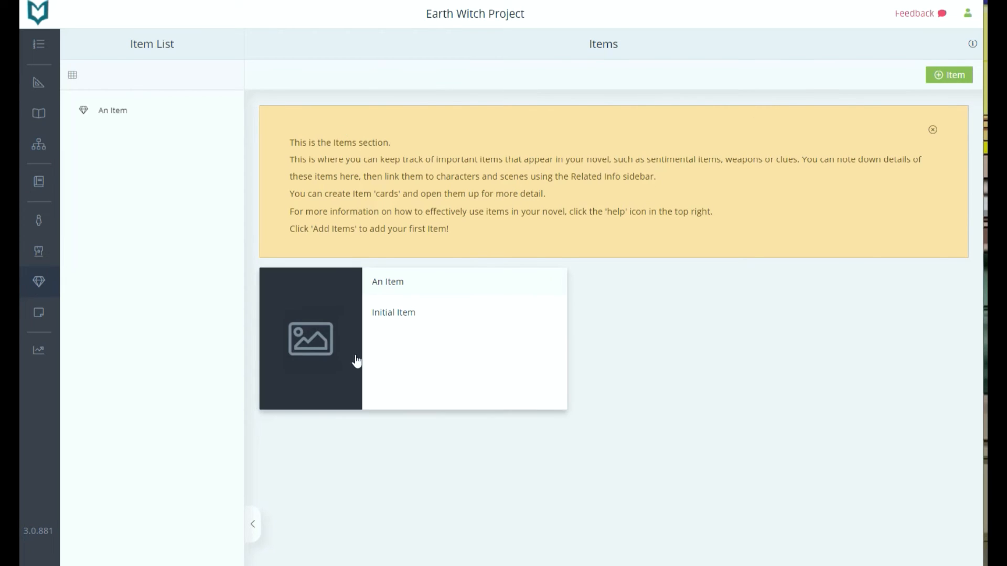
left_click(389, 364)
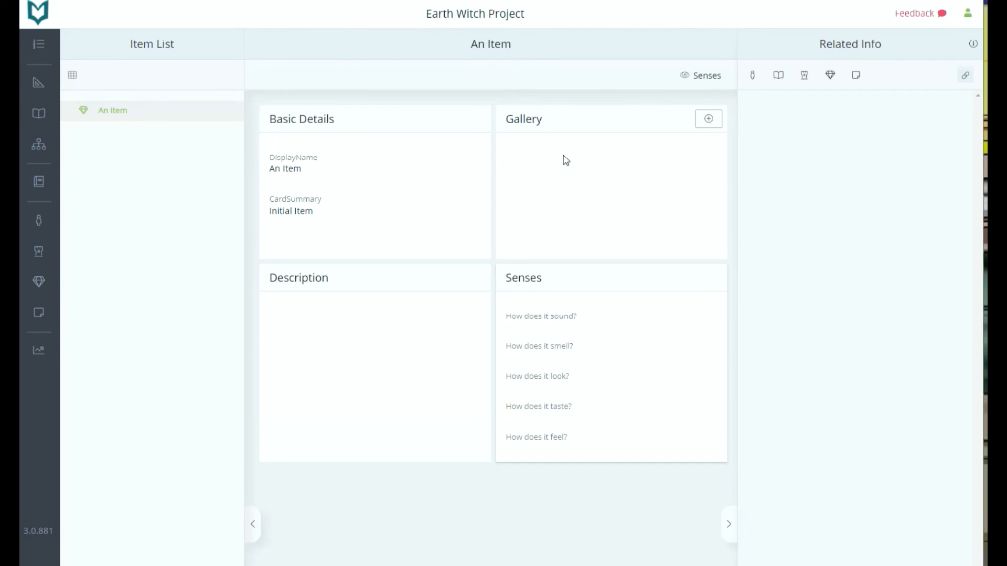
left_click(709, 118)
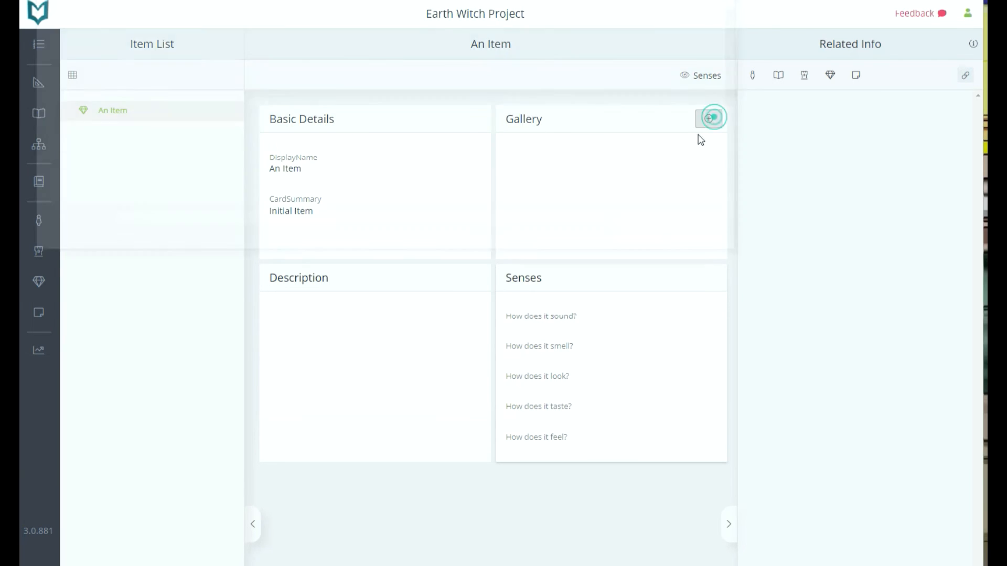
double_click(645, 135)
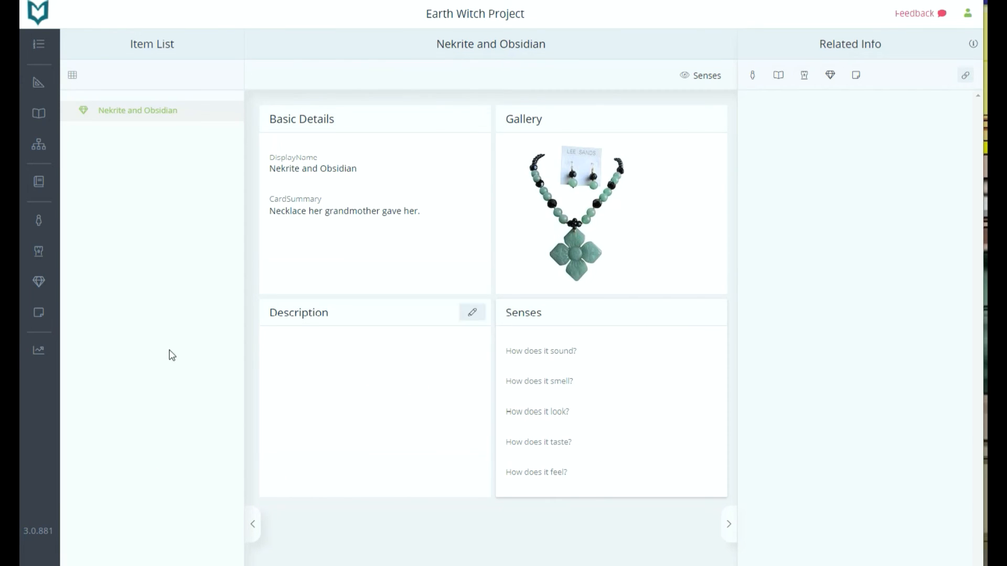
In the items overview, dismiss the introduction and add "Old Ironwood" with a tree picture and the summary "Tree that protects the land, matron/king"
left_click(75, 78)
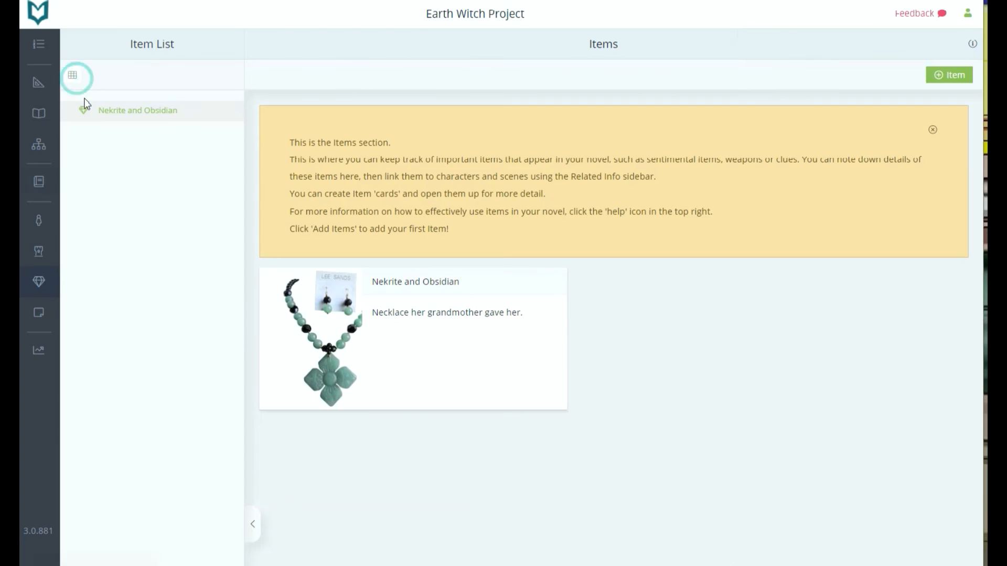
left_click(933, 129)
left_click(947, 75)
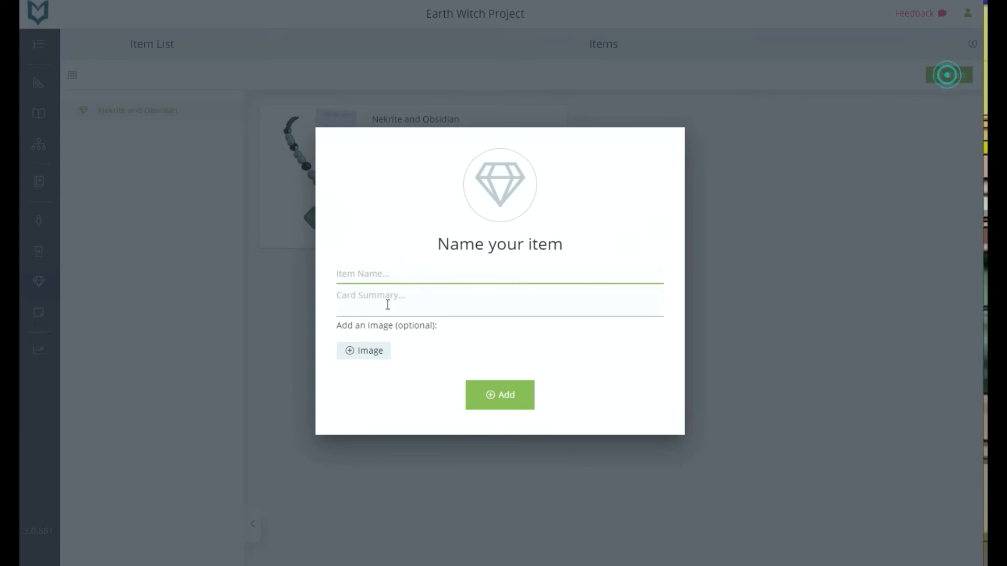
left_click(361, 351)
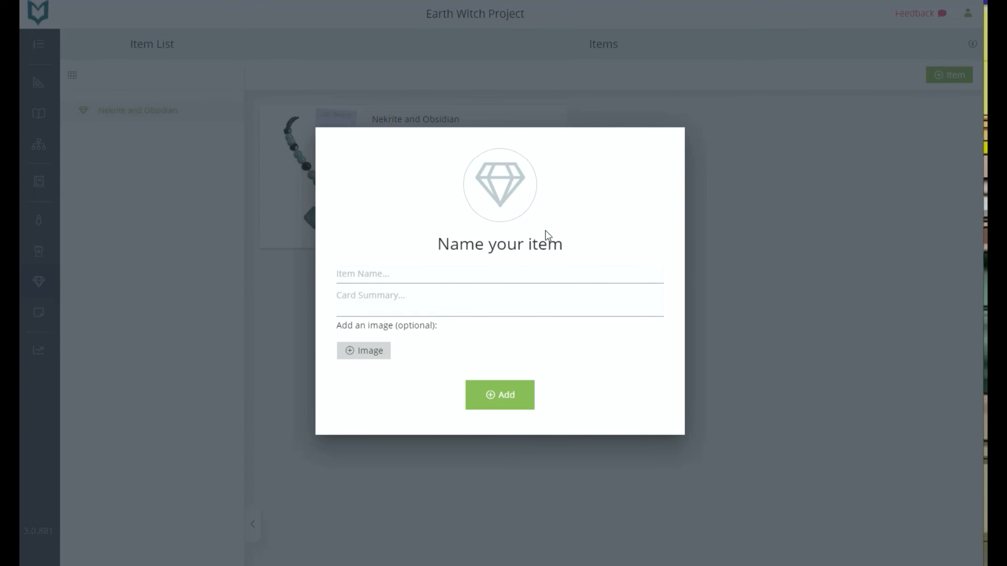
left_click(378, 273)
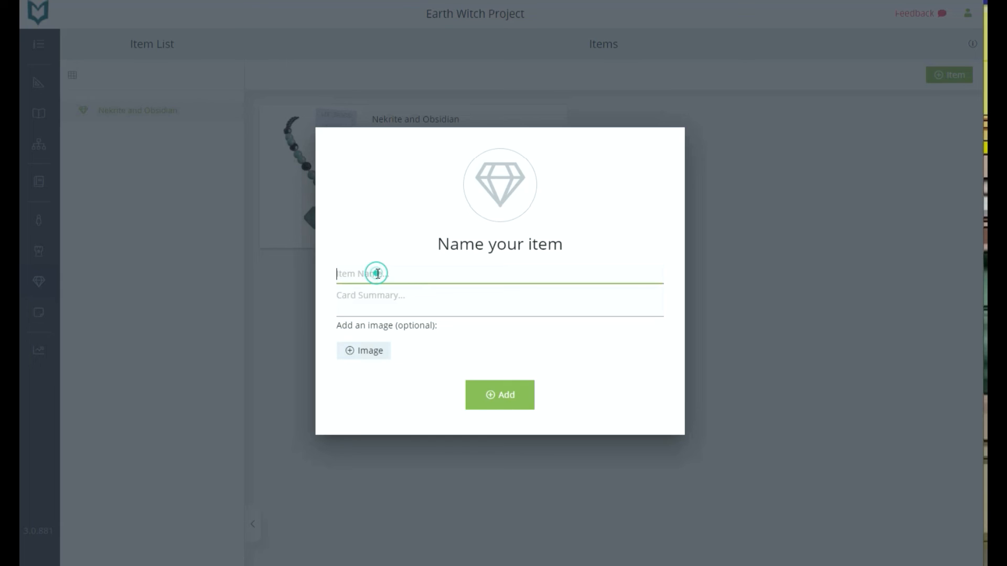
left_click(378, 274)
type("Old Ironwood")
key("Tab")
type("Tree that protec")
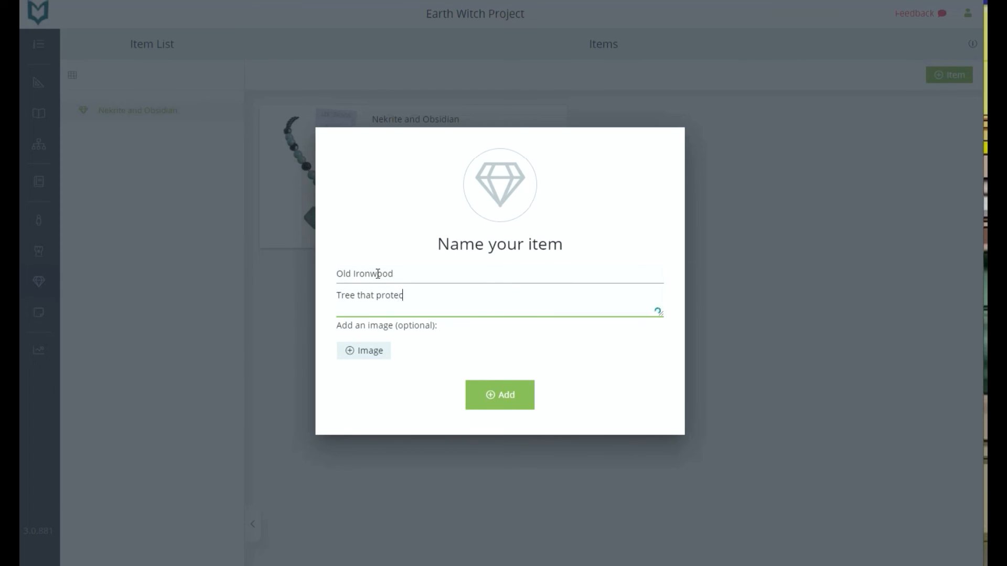
type("ts the land, matron/king")
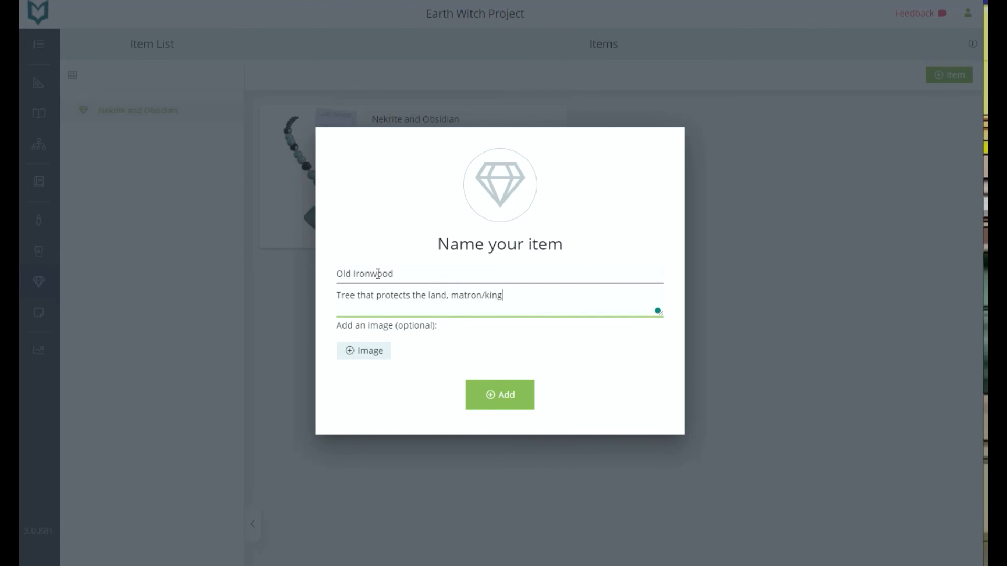
left_click(370, 351)
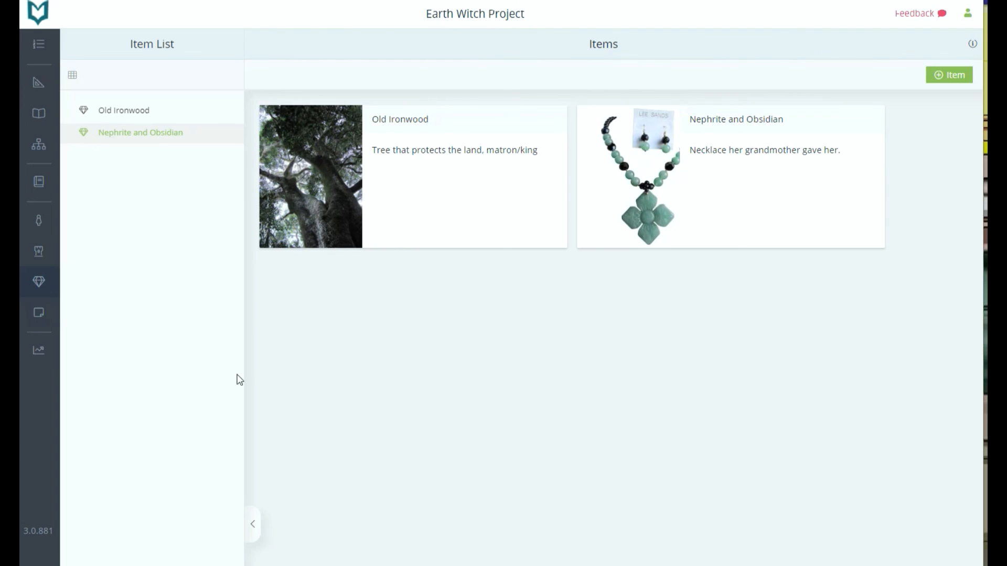
Open the Notes section and examine the options for adding a note, link, image and checklist without creating any
left_click(42, 312)
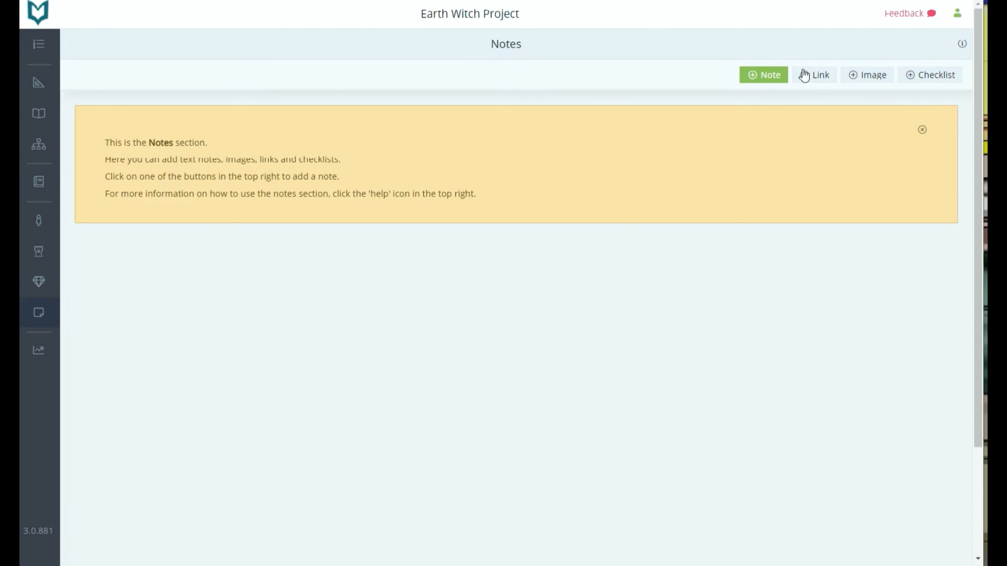
left_click(773, 77)
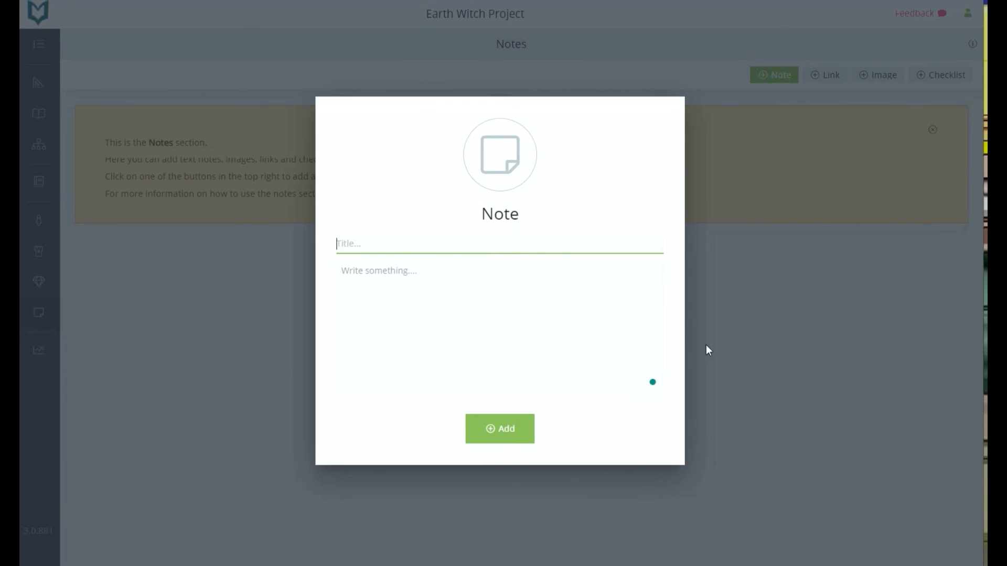
left_click(814, 294)
left_click(810, 79)
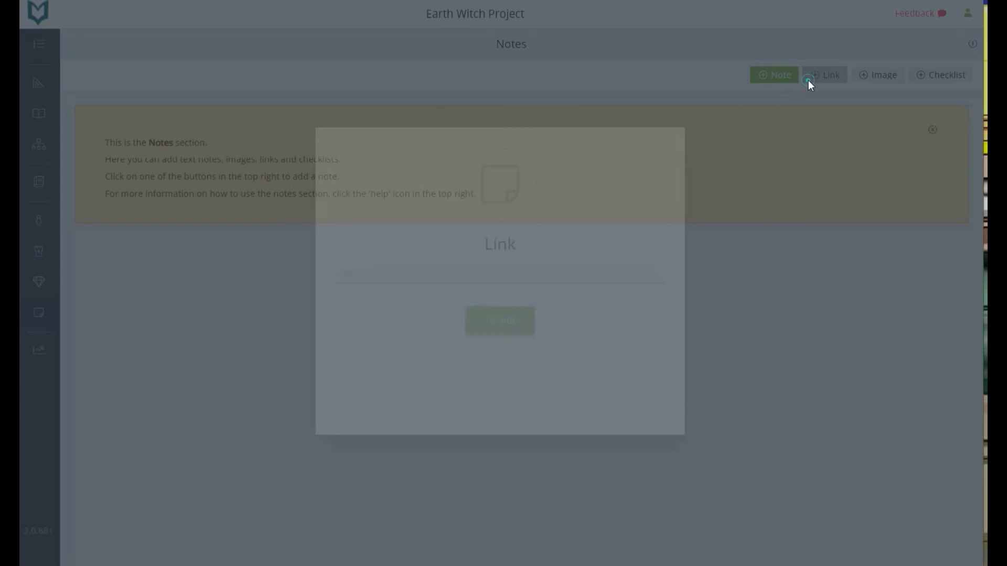
left_click(819, 338)
left_click(866, 80)
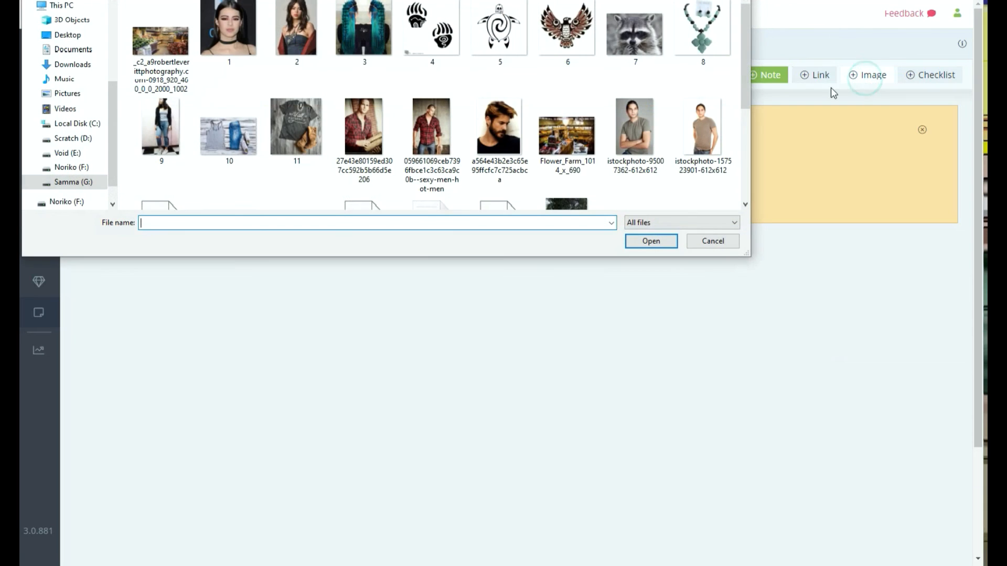
left_click(719, 245)
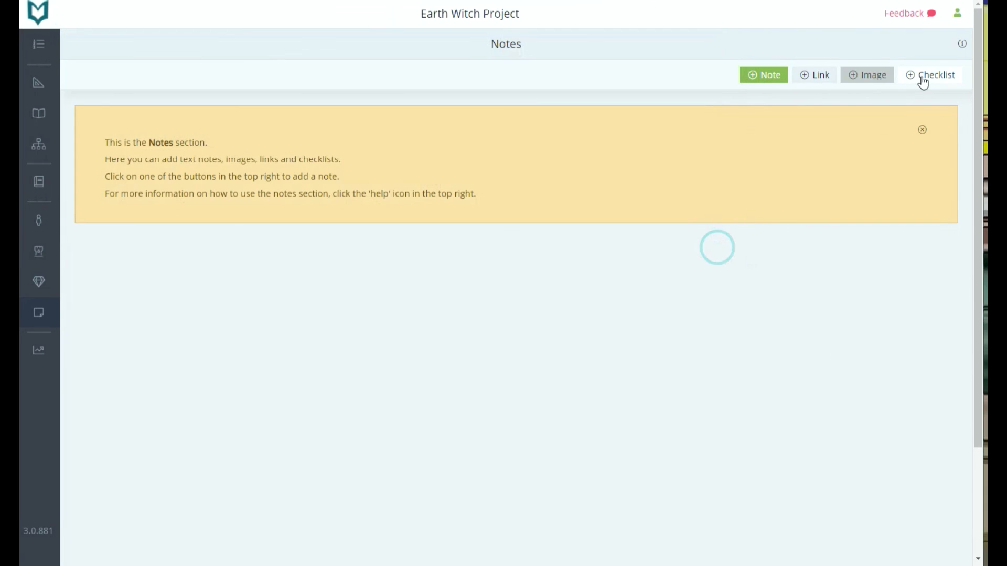
left_click(921, 78)
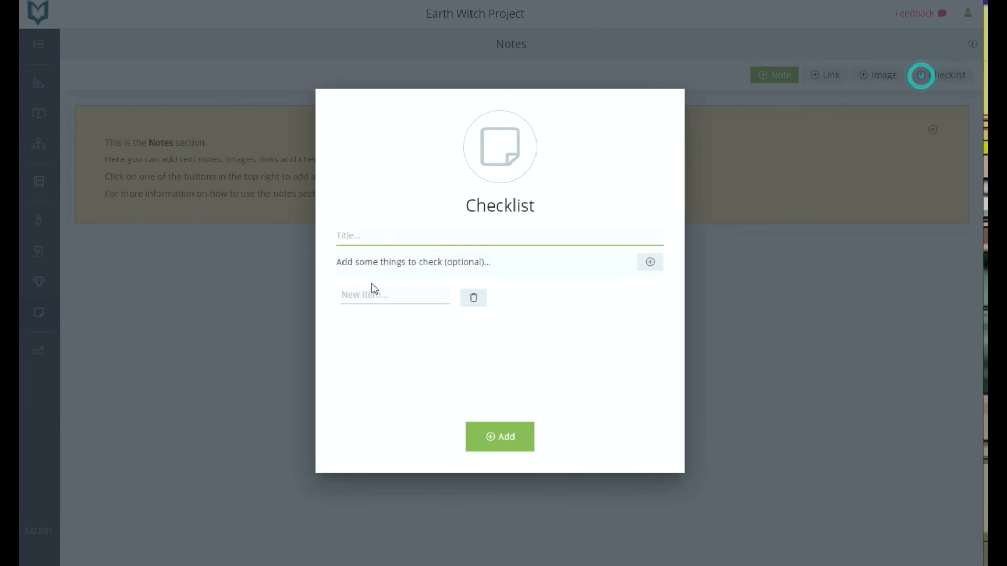
left_click(648, 265)
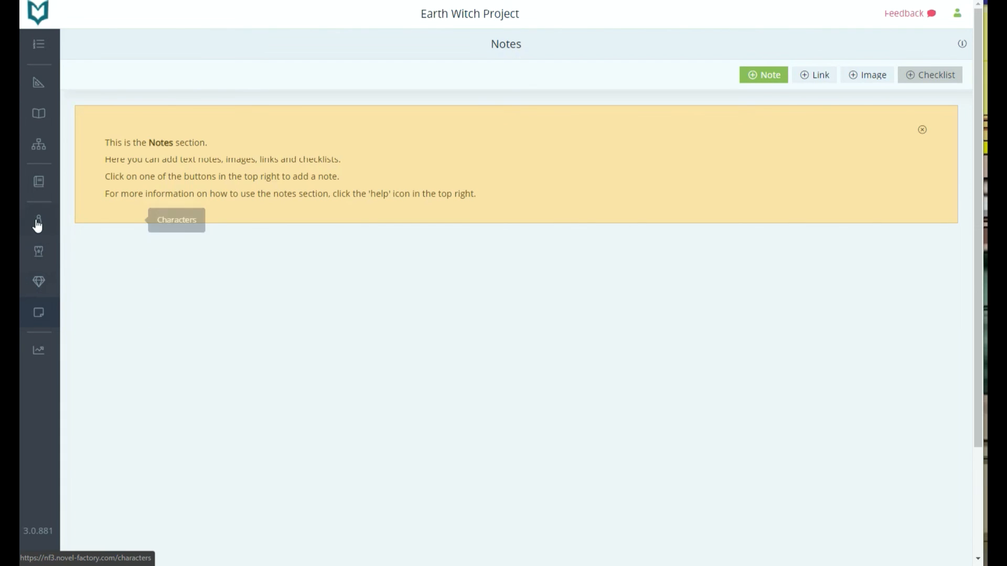
Look through the Characters, Locations, Items and Notes sections, and open the Plot Manager
left_click(37, 225)
left_click(40, 254)
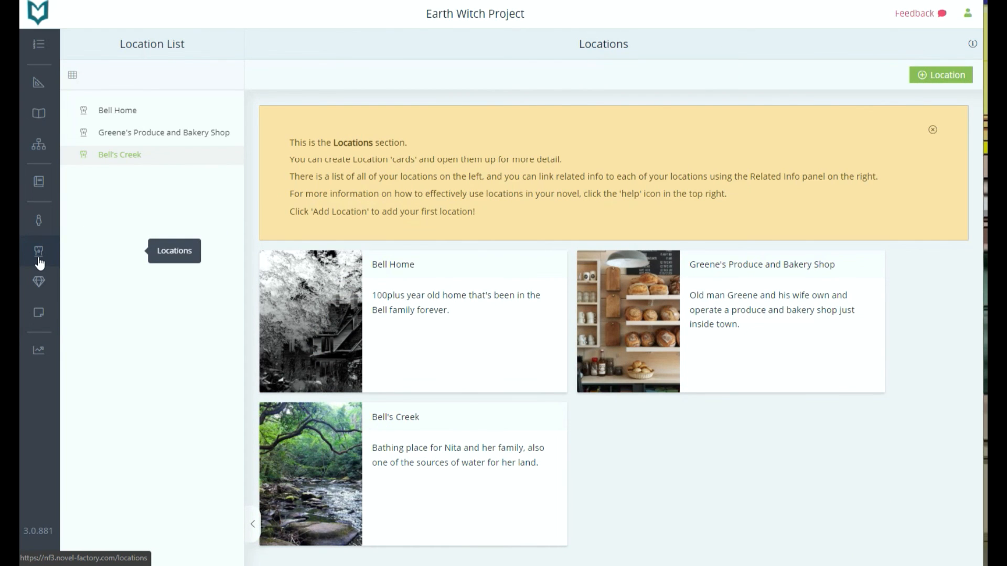
left_click(38, 283)
left_click(39, 312)
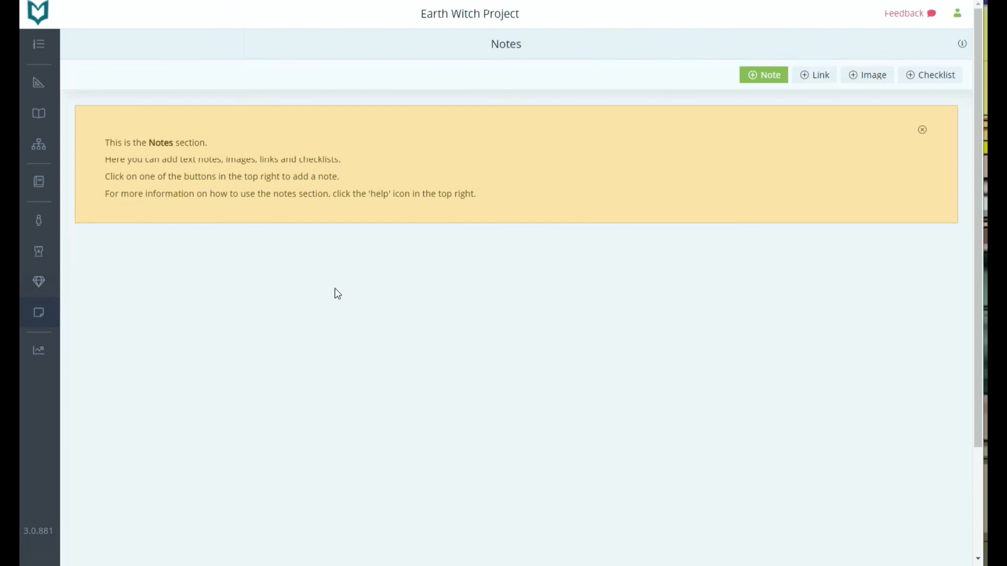
left_click(37, 120)
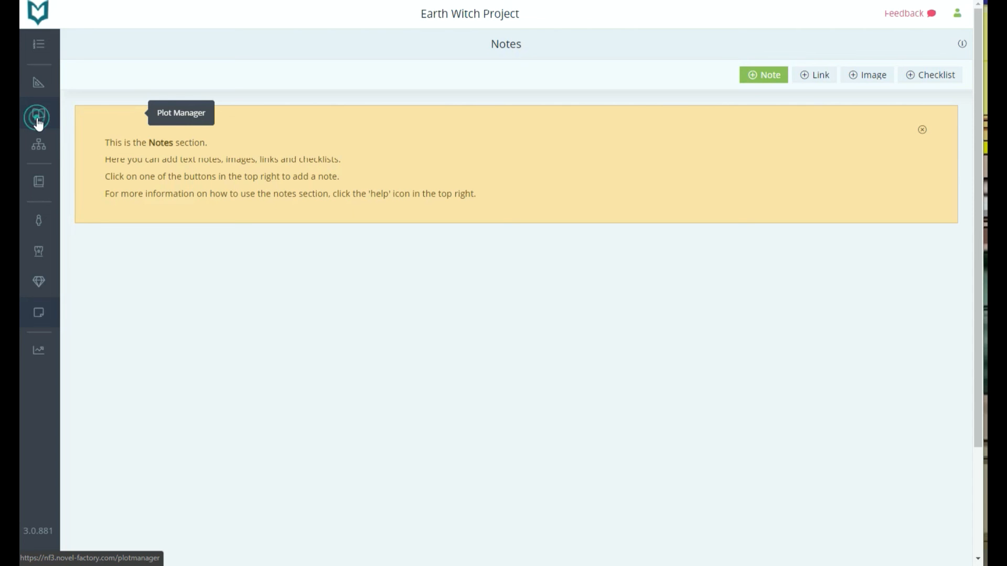